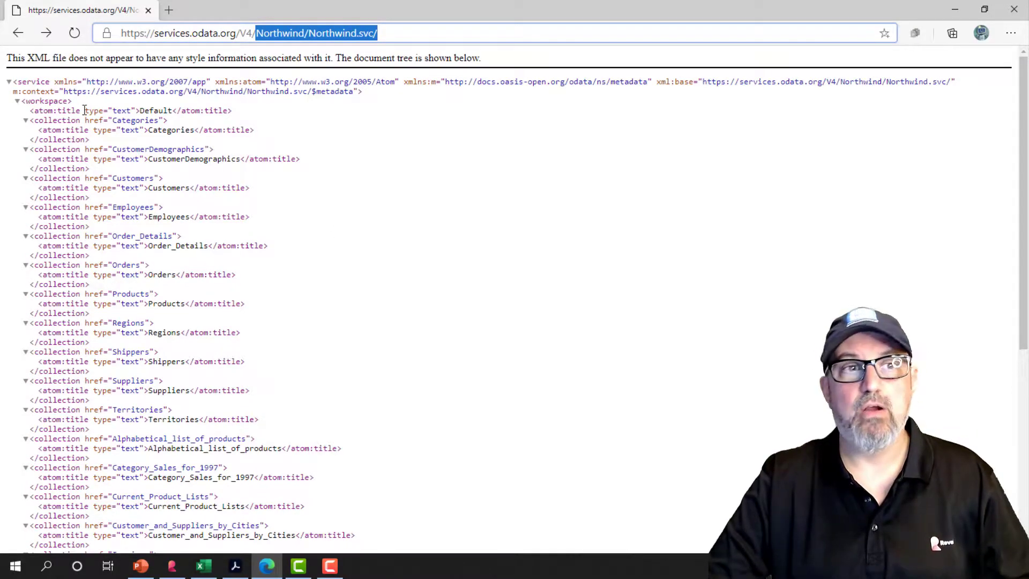
Open the Employees entity set by appending its collection name to the Northwind.svc service URL.
{"action": "double_click", "coordinate": [127, 207]}
{"action": "key", "text": "ctrl+c"}
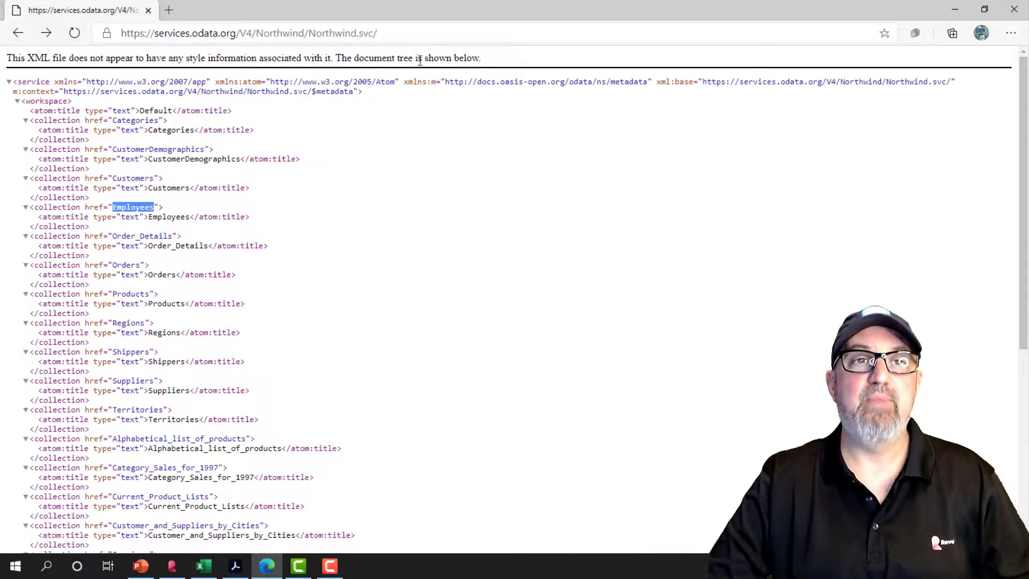
{"action": "left_click", "coordinate": [425, 34]}
{"action": "left_click", "coordinate": [426, 34]}
{"action": "key", "text": "ctrl+v"}
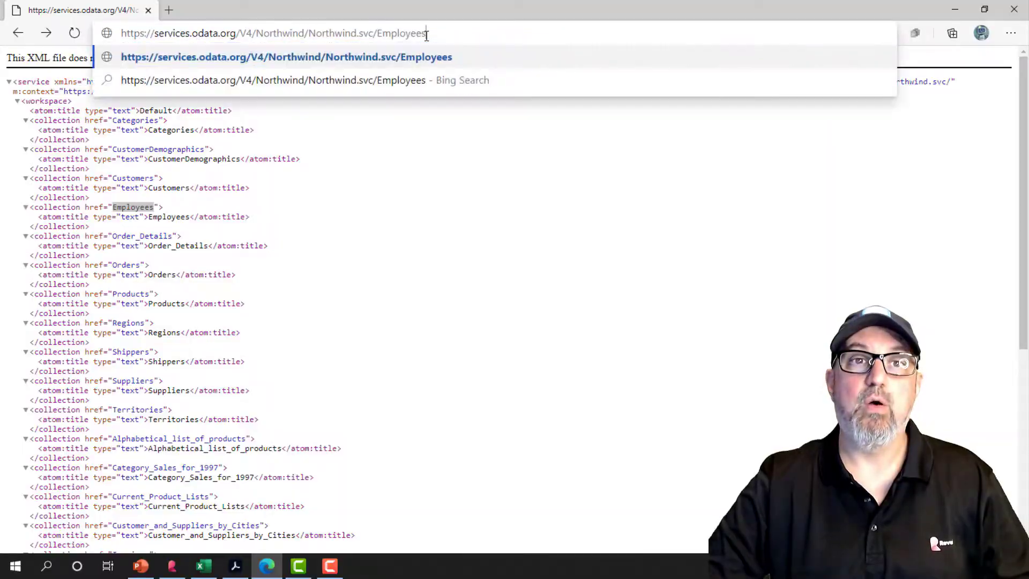
{"action": "key", "text": "Return"}
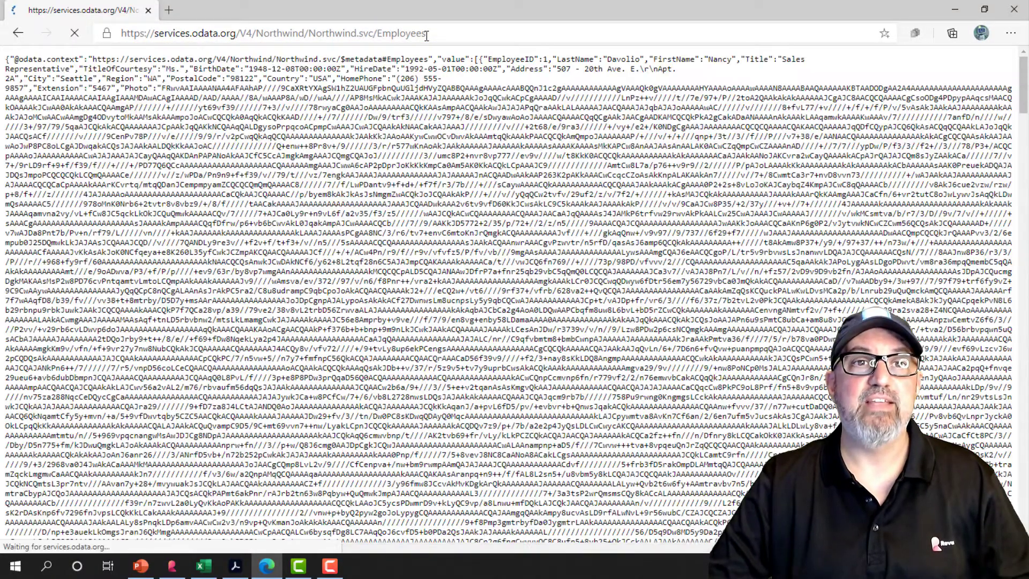
Examine the raw JSON records returned for the Employees entity set.
{"action": "scroll", "coordinate": [384, 348], "scroll_direction": "down", "scroll_amount": 15}
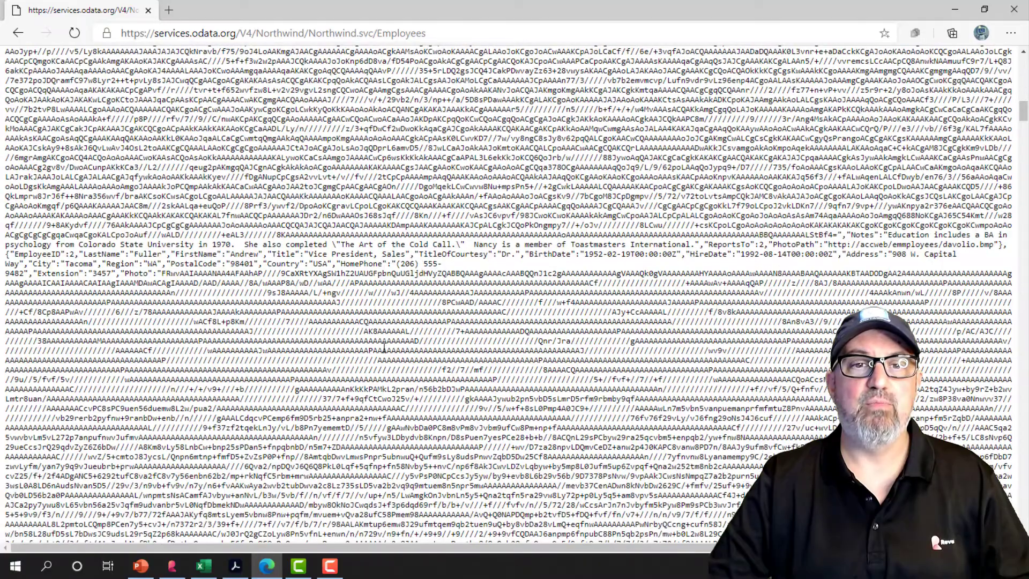
{"action": "scroll", "coordinate": [384, 348], "scroll_direction": "down", "scroll_amount": 4}
{"action": "left_click_drag", "start_coordinate": [301, 104], "coordinate": [487, 354]}
{"action": "left_click", "coordinate": [486, 355]}
{"action": "scroll", "coordinate": [487, 356], "scroll_direction": "down", "scroll_amount": 10}
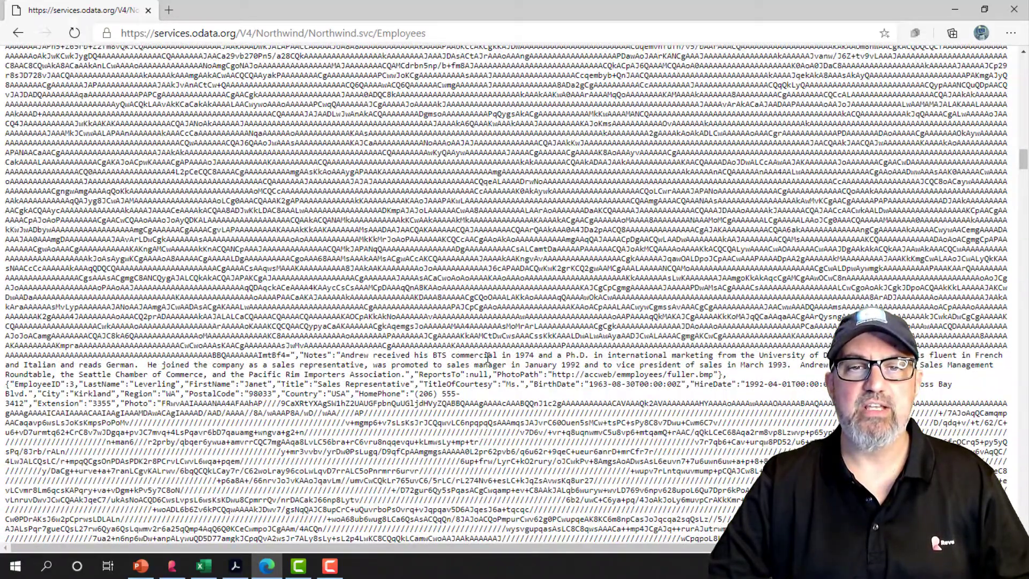
{"action": "left_click_drag", "start_coordinate": [488, 398], "coordinate": [307, 364]}
{"action": "scroll", "coordinate": [415, 439], "scroll_direction": "down", "scroll_amount": 5}
{"action": "scroll", "coordinate": [415, 438], "scroll_direction": "down", "scroll_amount": 10}
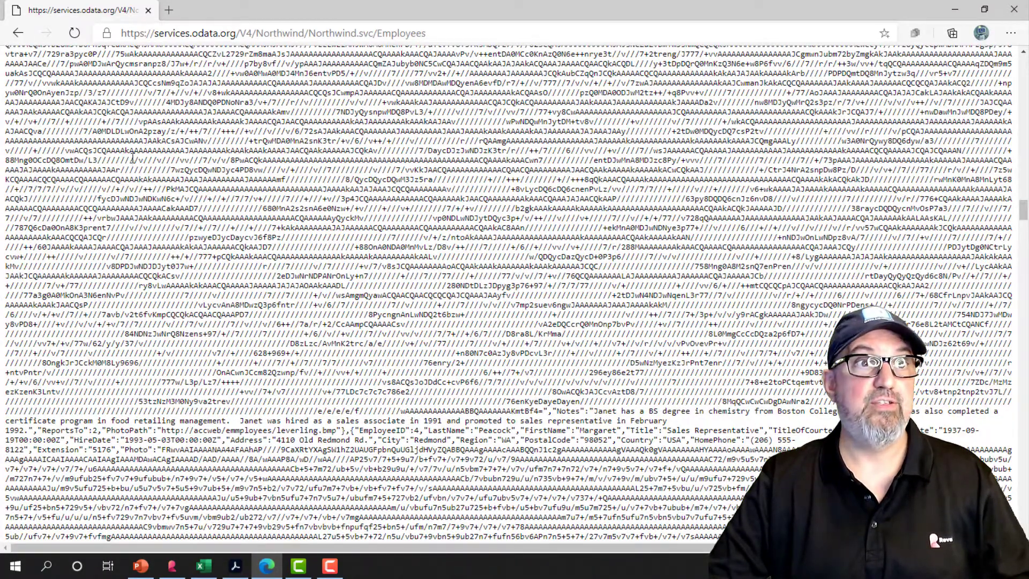
Return to the service root, open the Customers entity set through its URL, and highlight the returned JSON.
{"action": "left_click", "coordinate": [18, 33]}
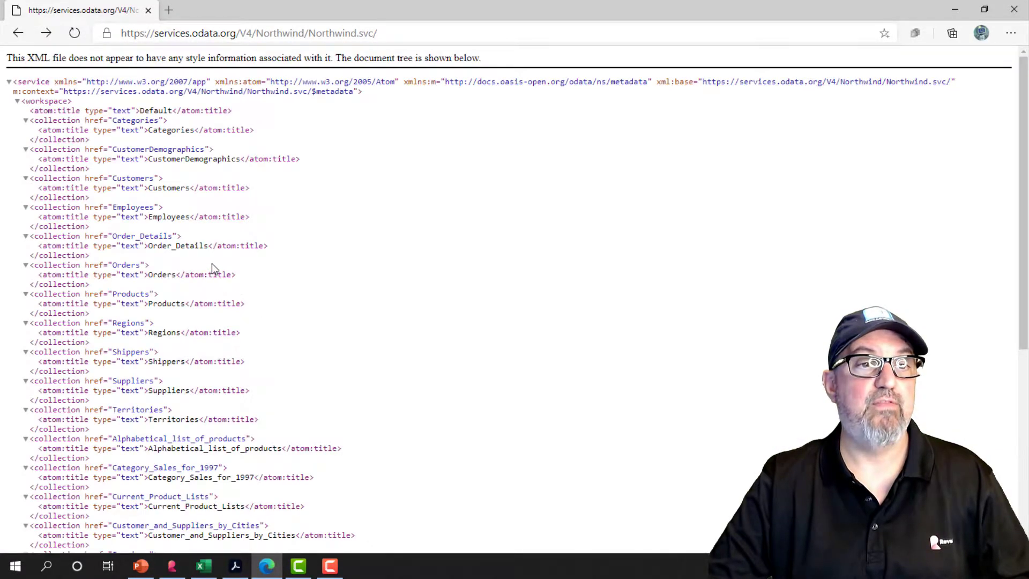
{"action": "double_click", "coordinate": [183, 190]}
{"action": "key", "text": "ctrl+c"}
{"action": "left_click", "coordinate": [394, 35]}
{"action": "left_click", "coordinate": [394, 35]}
{"action": "key", "text": "ctrl+v"}
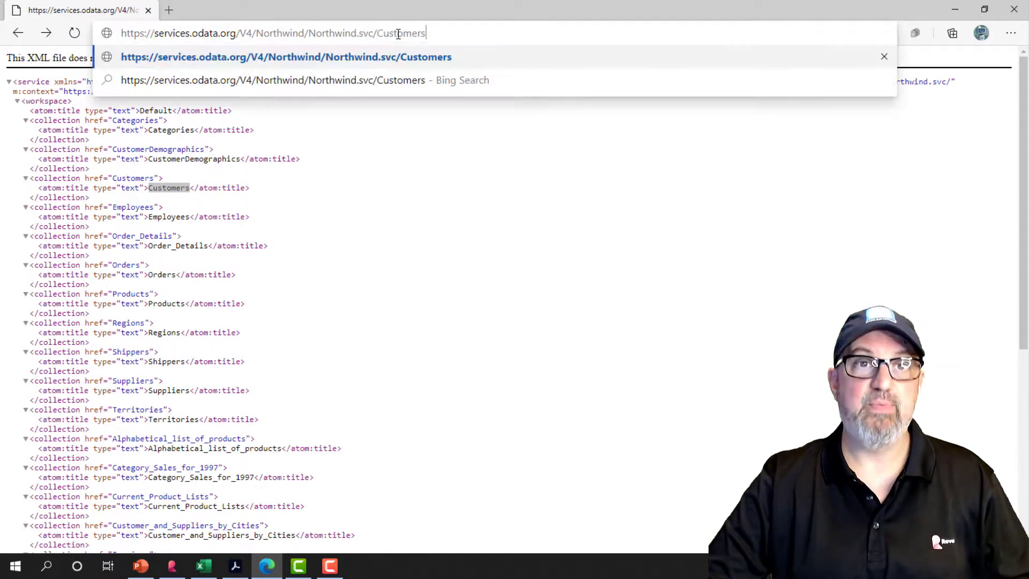
{"action": "key", "text": "Return"}
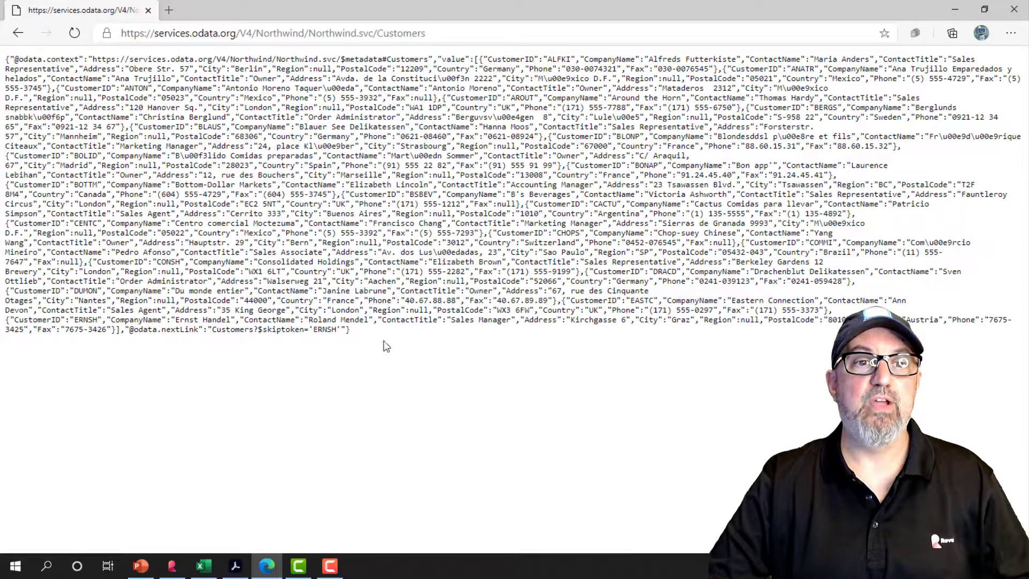
{"action": "left_click_drag", "start_coordinate": [375, 334], "coordinate": [6, 59]}
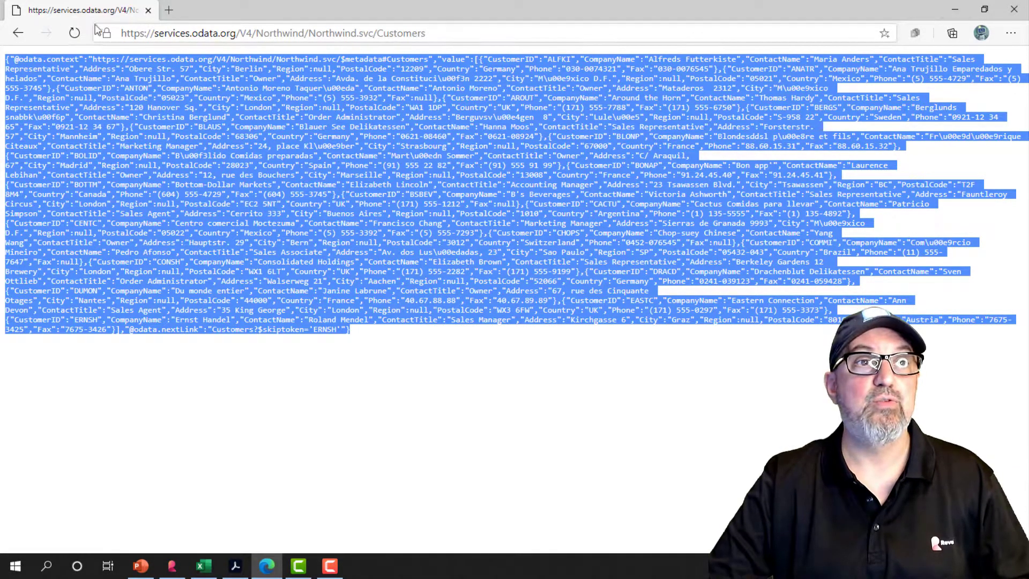
Copy the Northwind.svc service root URL and switch to the Reveal dashboards.
{"action": "left_click", "coordinate": [22, 34]}
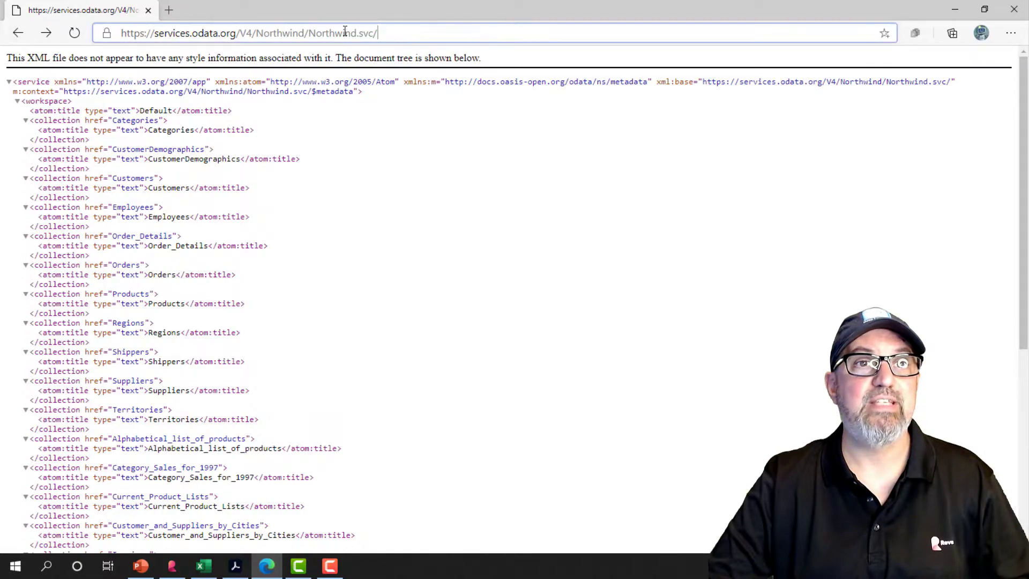
{"action": "left_click_drag", "start_coordinate": [379, 33], "coordinate": [116, 26]}
{"action": "key", "text": "ctrl+c"}
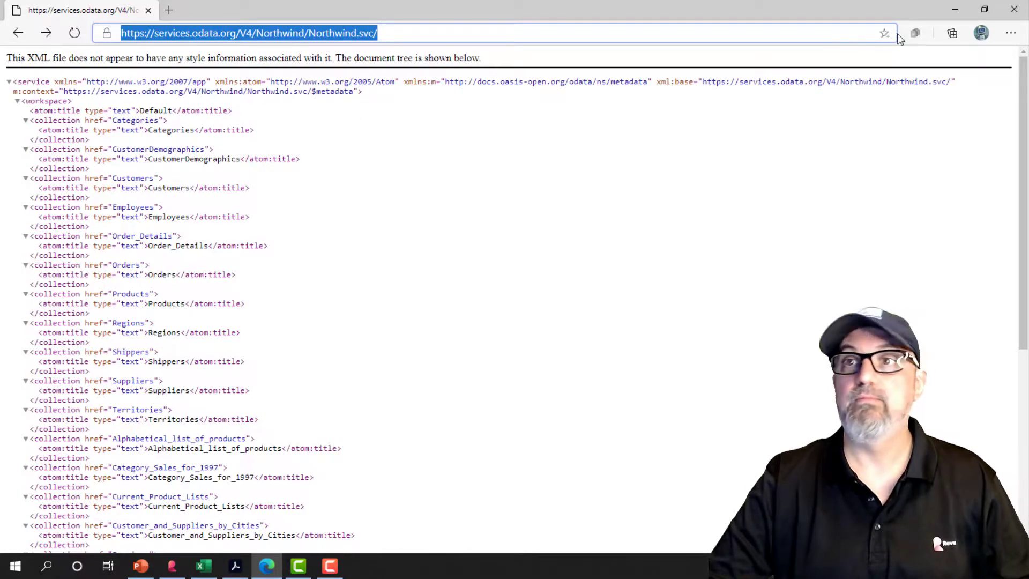
{"action": "left_click", "coordinate": [957, 10]}
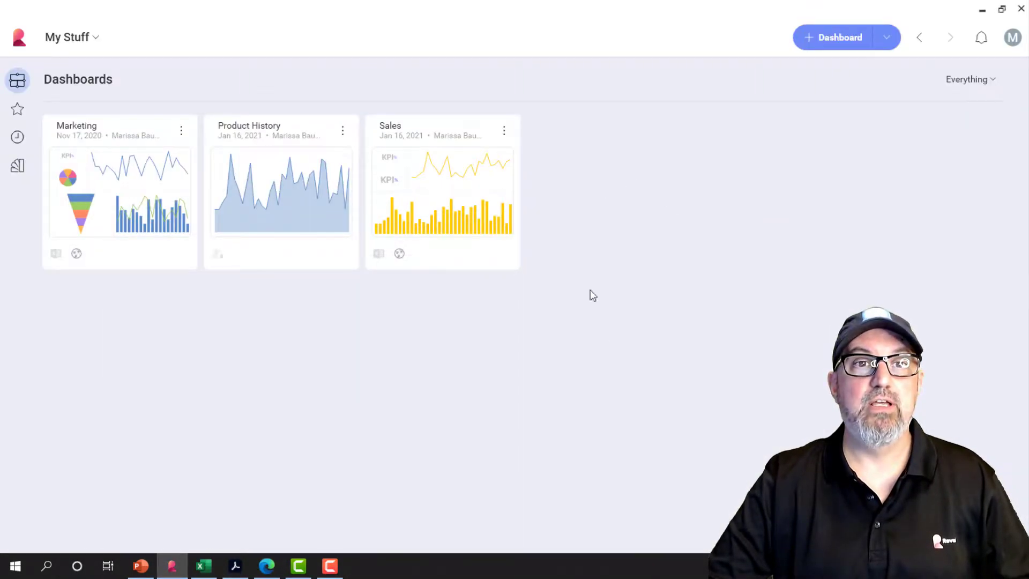
Create a new dashboard and start adding an OData Feed data source for its visualization.
{"action": "left_click", "coordinate": [843, 51]}
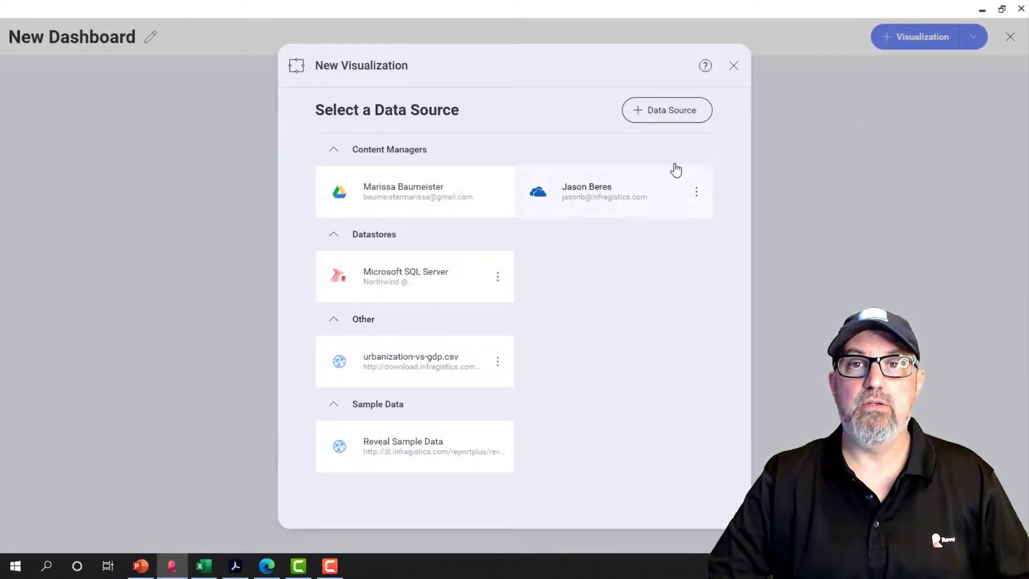
{"action": "left_click", "coordinate": [673, 112]}
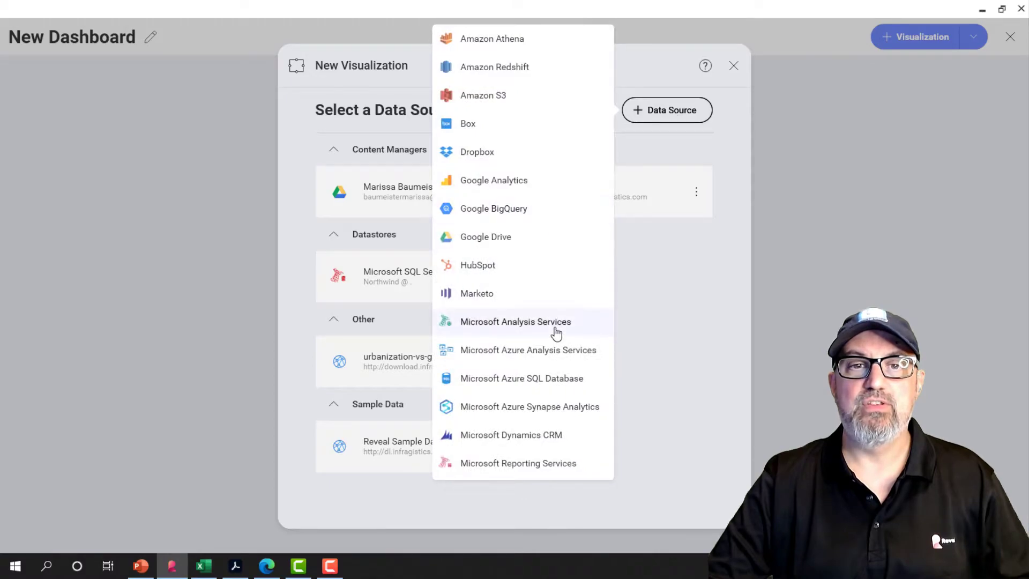
{"action": "scroll", "coordinate": [554, 329], "scroll_direction": "down", "scroll_amount": 6}
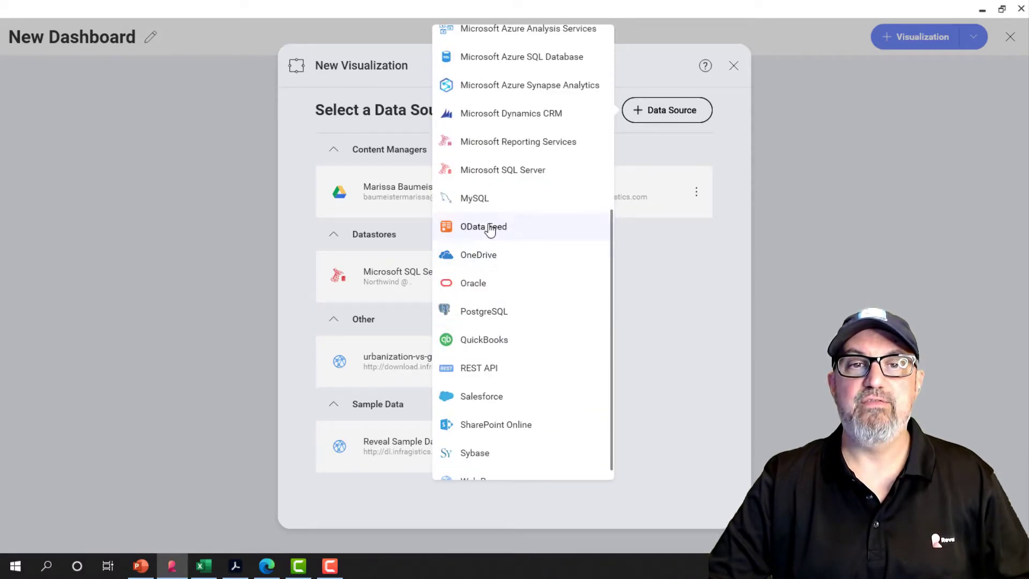
{"action": "left_click", "coordinate": [488, 227]}
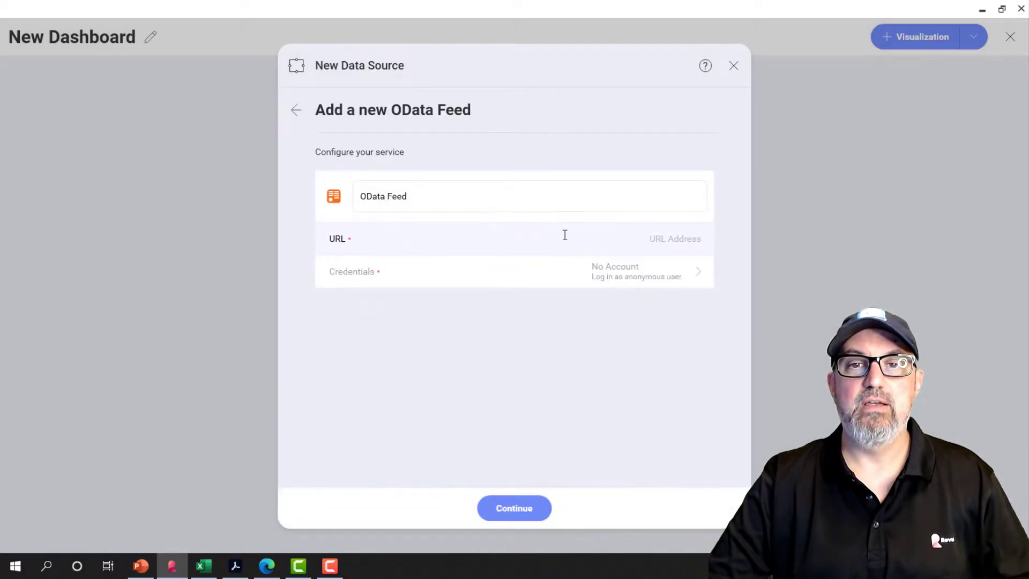
{"action": "left_click", "coordinate": [656, 244]}
{"action": "key", "text": "ctrl+v"}
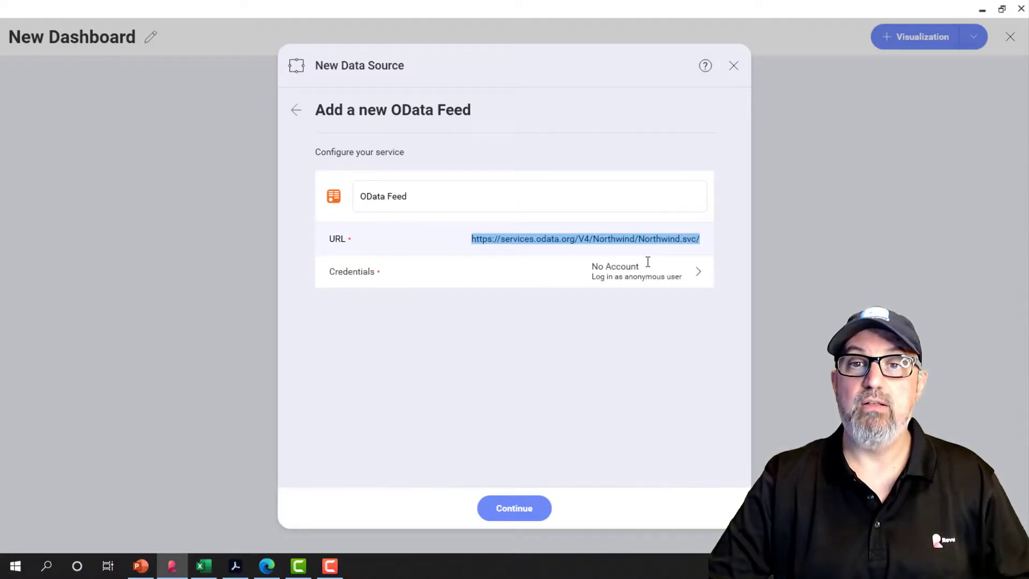
{"action": "left_click", "coordinate": [519, 515]}
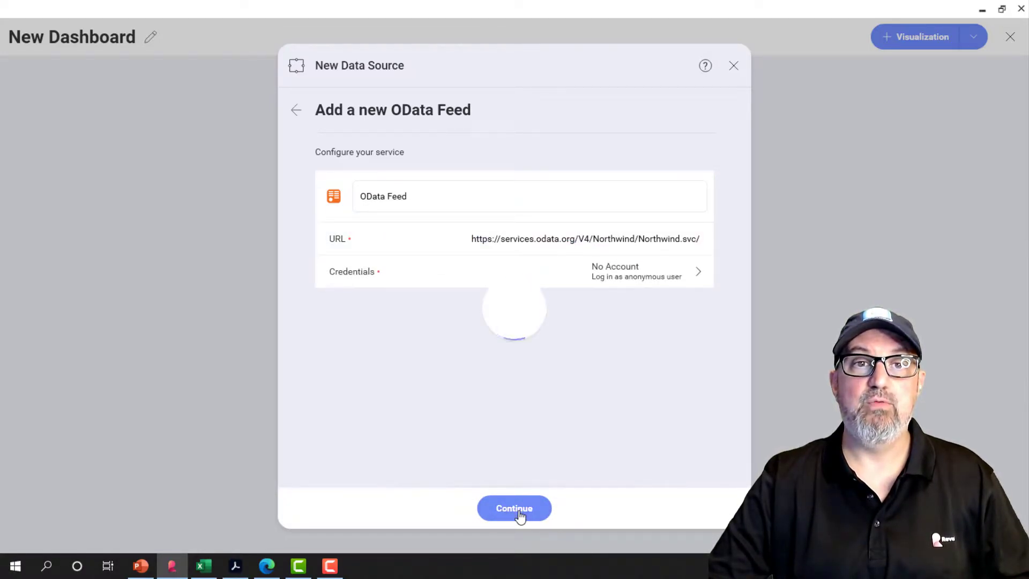
Preview the Products_by_Categories entity set and select it as the visualization's data.
{"action": "scroll", "coordinate": [522, 416], "scroll_direction": "down", "scroll_amount": 3}
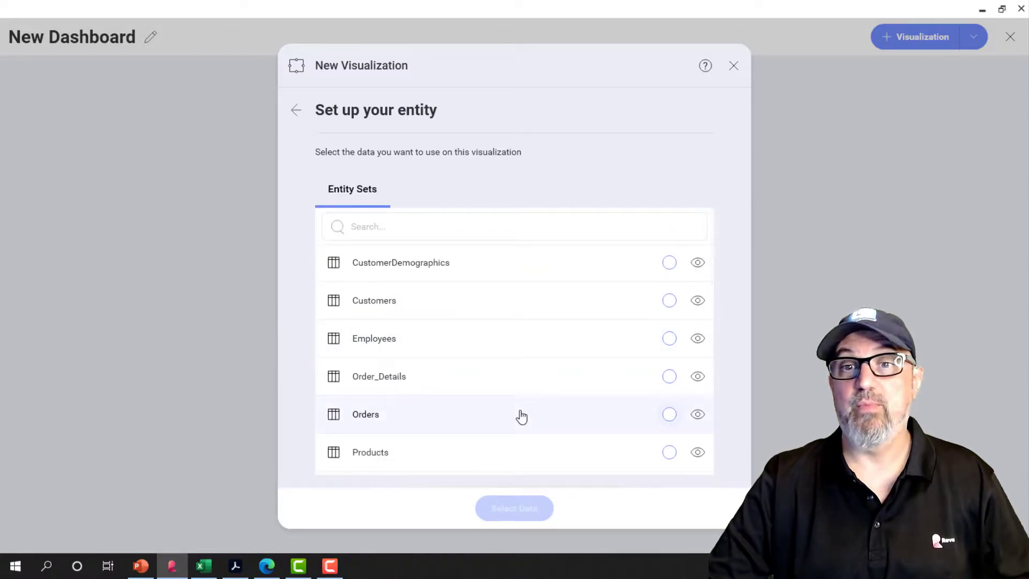
{"action": "scroll", "coordinate": [497, 423], "scroll_direction": "down", "scroll_amount": 10}
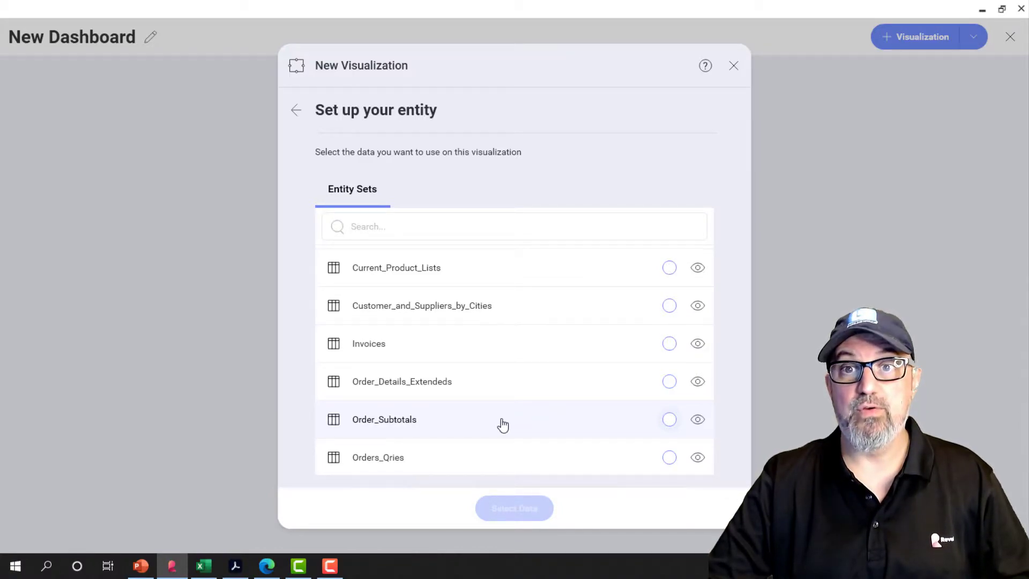
{"action": "scroll", "coordinate": [502, 425], "scroll_direction": "down", "scroll_amount": 2}
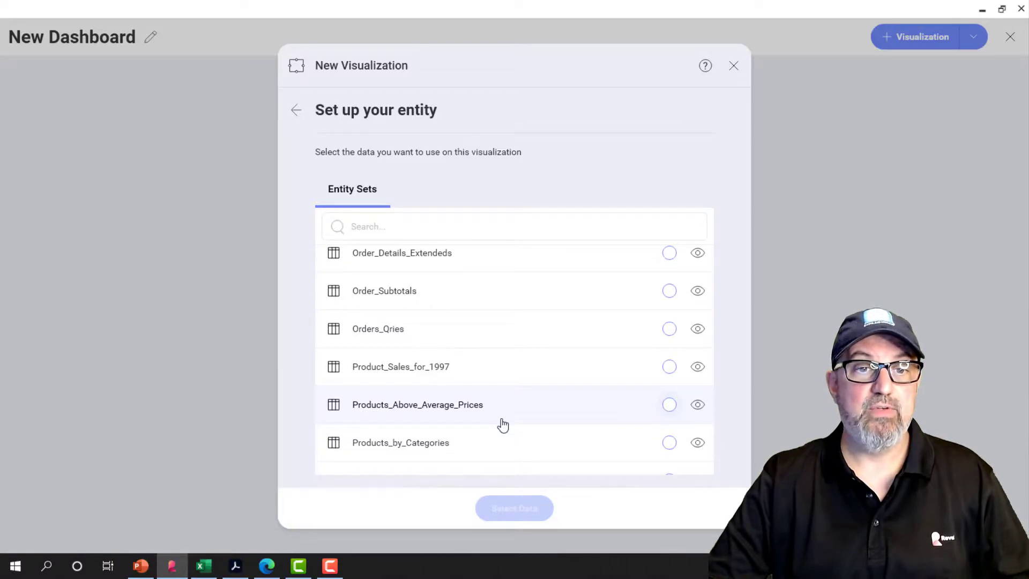
{"action": "left_click", "coordinate": [698, 442]}
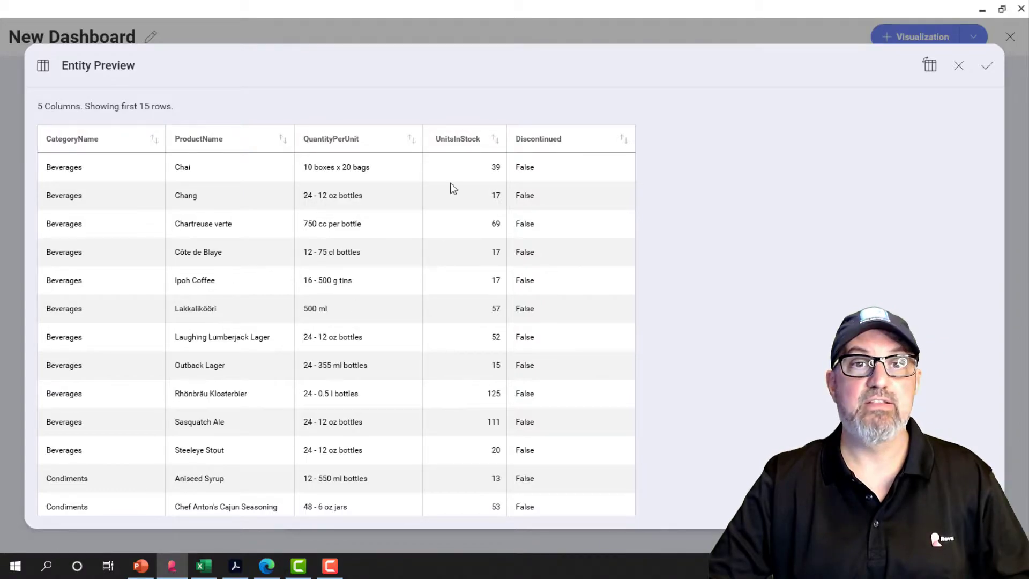
{"action": "left_click", "coordinate": [958, 65]}
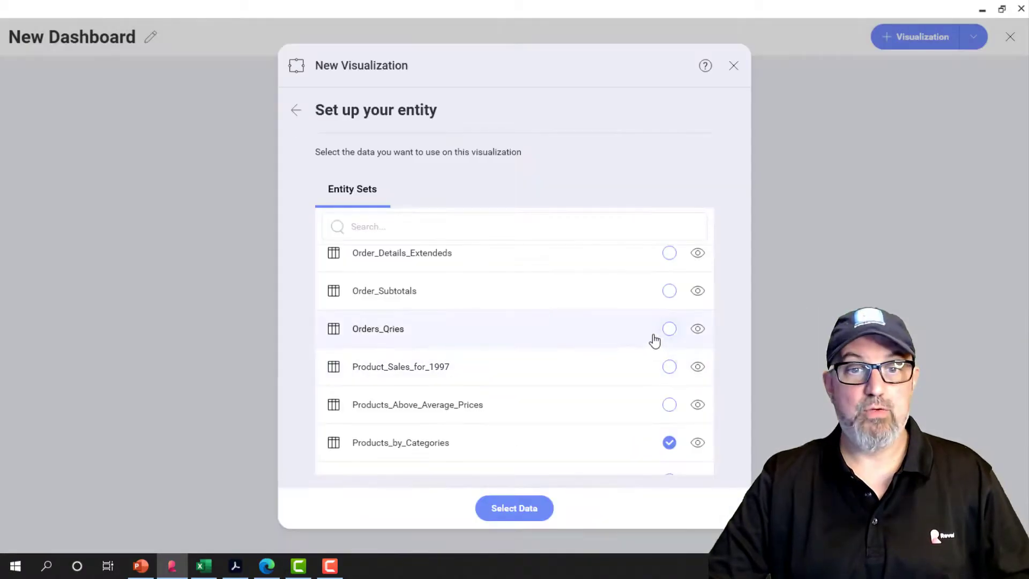
{"action": "left_click", "coordinate": [531, 508]}
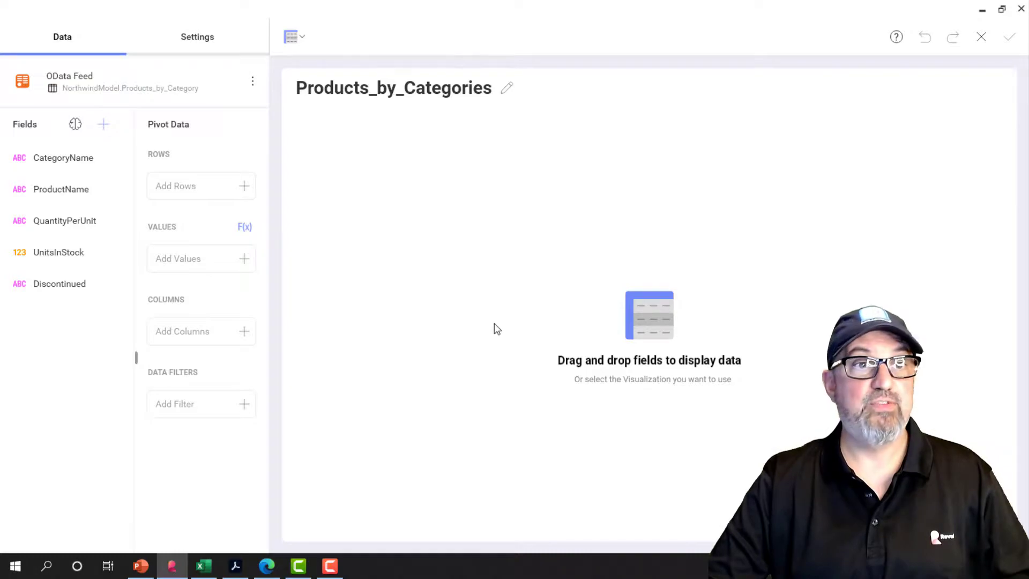
Rename the visualization as "Products by Categories", replacing the underscores with spaces.
{"action": "left_click", "coordinate": [506, 87]}
{"action": "left_click", "coordinate": [356, 146]}
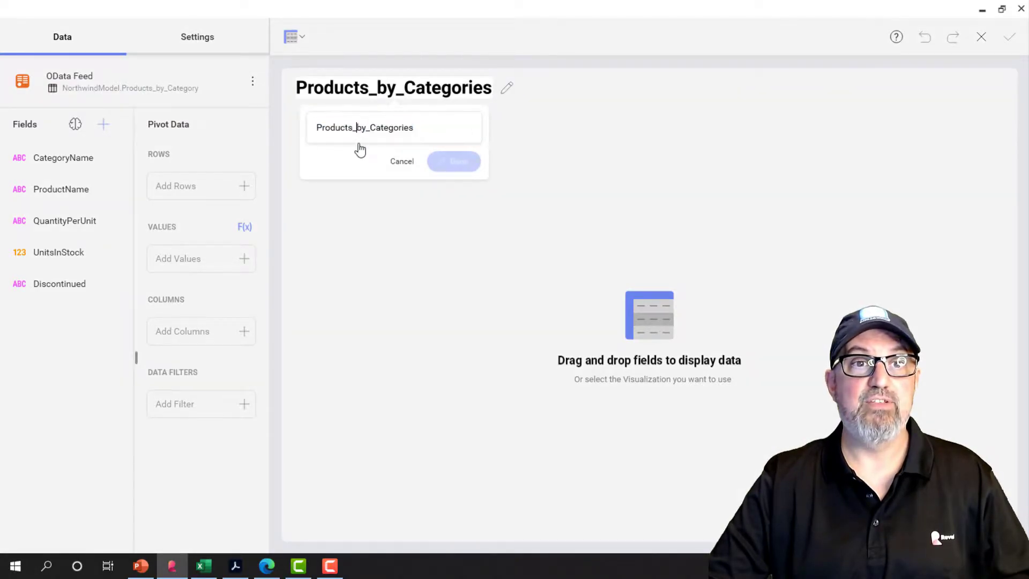
{"action": "key", "text": "BackSpace"}
{"action": "key", "text": "Right"}
{"action": "key", "text": "Right"}
{"action": "key", "text": "Right"}
{"action": "key", "text": "BackSpace"}
{"action": "left_click", "coordinate": [450, 162]}
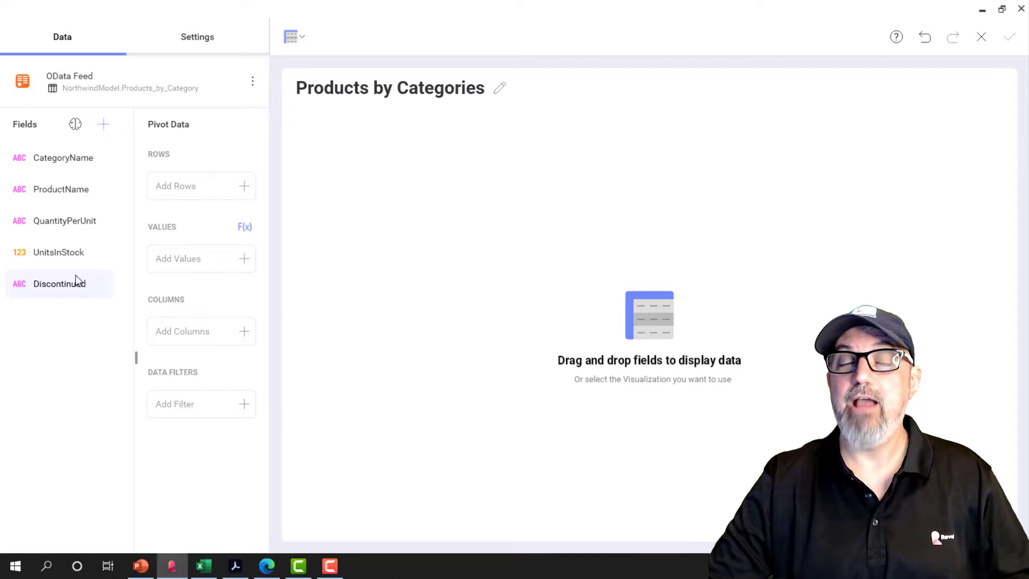
Add CategoryName to the pivot rows with ProductName nested beneath it as a hierarchy.
{"action": "left_click_drag", "start_coordinate": [75, 160], "coordinate": [182, 186]}
{"action": "left_click_drag", "start_coordinate": [62, 190], "coordinate": [210, 218]}
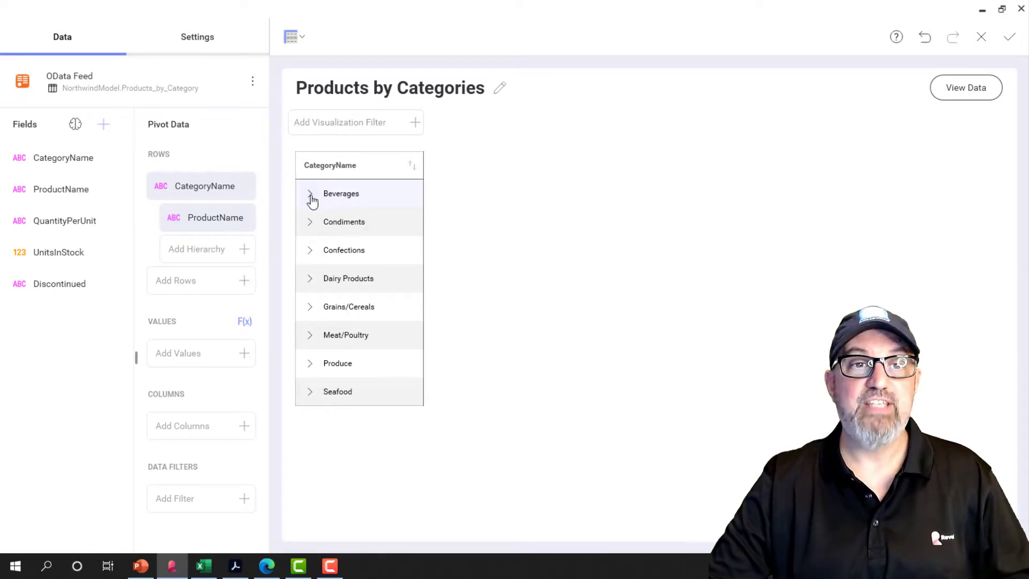
Expand the Beverages and Confections categories in the pivot and look through their products.
{"action": "left_click", "coordinate": [309, 197]}
{"action": "scroll", "coordinate": [342, 358], "scroll_direction": "down", "scroll_amount": 3}
{"action": "scroll", "coordinate": [343, 357], "scroll_direction": "up", "scroll_amount": 3}
{"action": "scroll", "coordinate": [343, 357], "scroll_direction": "down", "scroll_amount": 3}
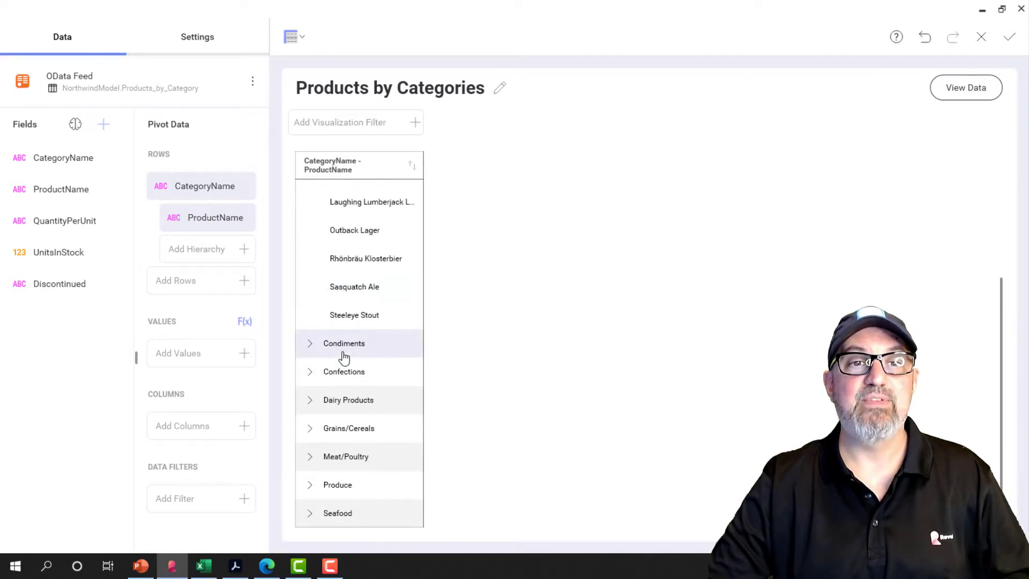
{"action": "left_click", "coordinate": [311, 372]}
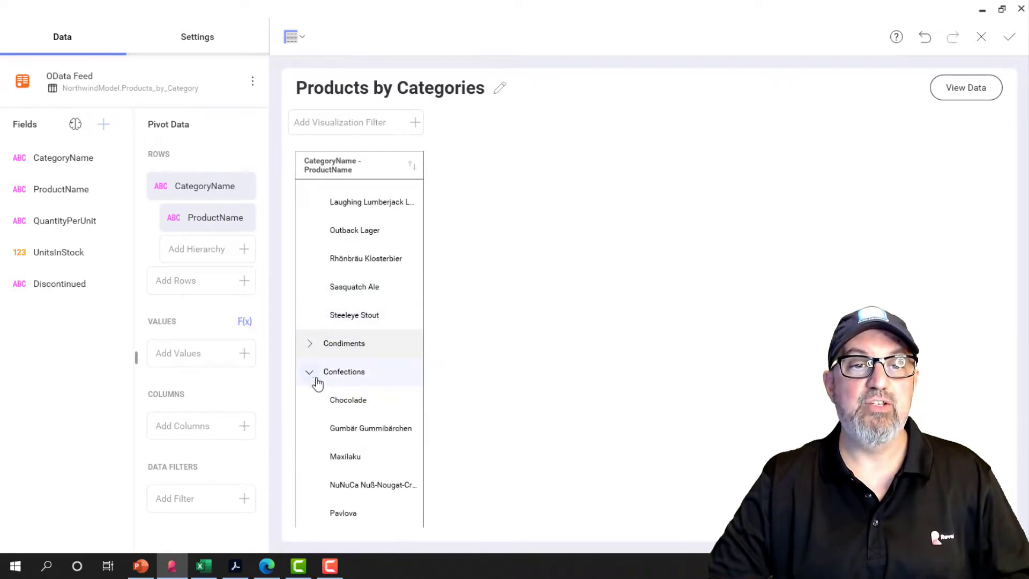
{"action": "scroll", "coordinate": [375, 419], "scroll_direction": "down", "scroll_amount": 3}
{"action": "scroll", "coordinate": [375, 420], "scroll_direction": "down", "scroll_amount": 5}
{"action": "scroll", "coordinate": [374, 419], "scroll_direction": "up", "scroll_amount": 10}
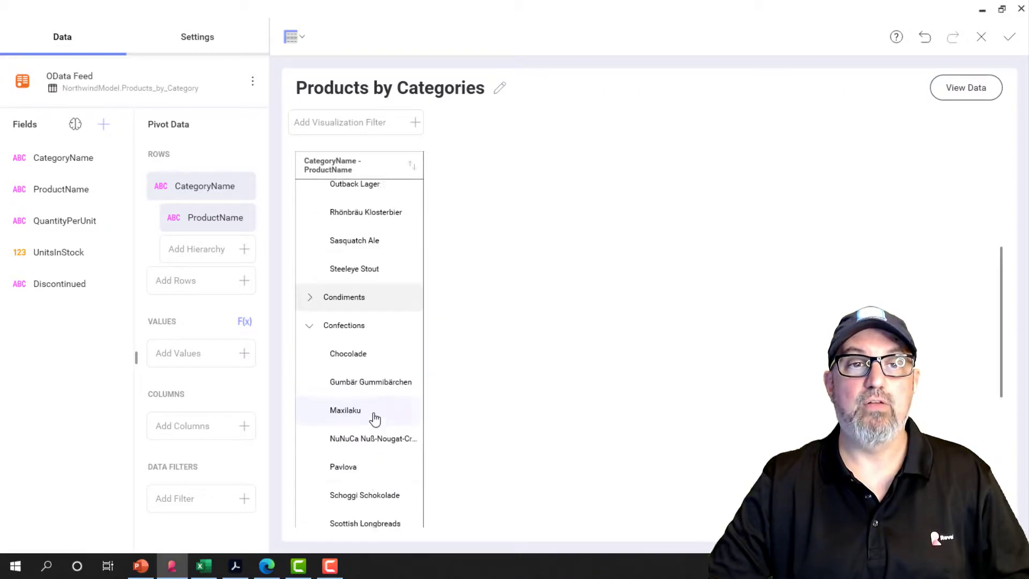
Add UnitsInStock to the pivot values and check the individual products under Beverages.
{"action": "left_click_drag", "start_coordinate": [75, 263], "coordinate": [209, 360]}
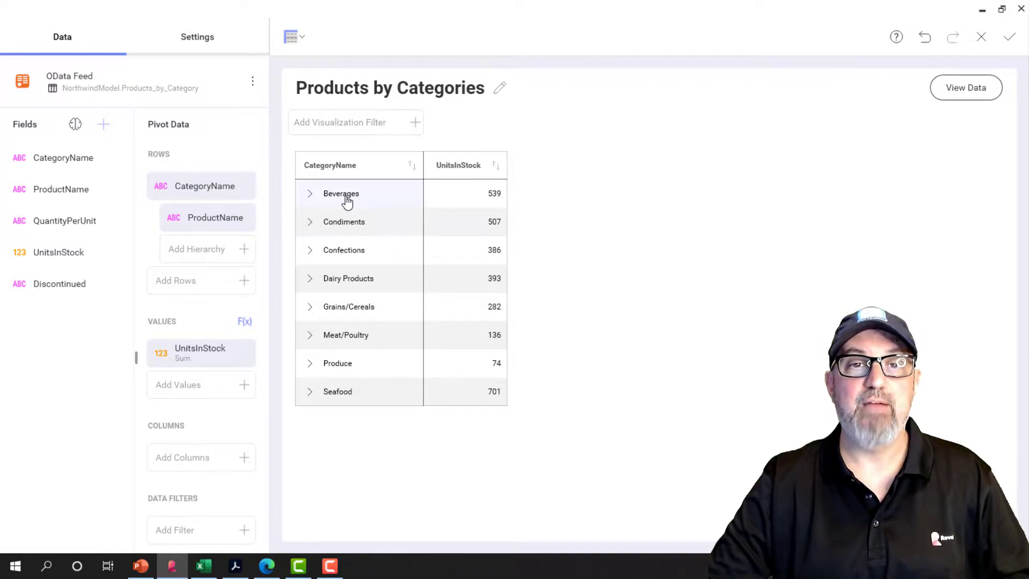
{"action": "left_click", "coordinate": [310, 196]}
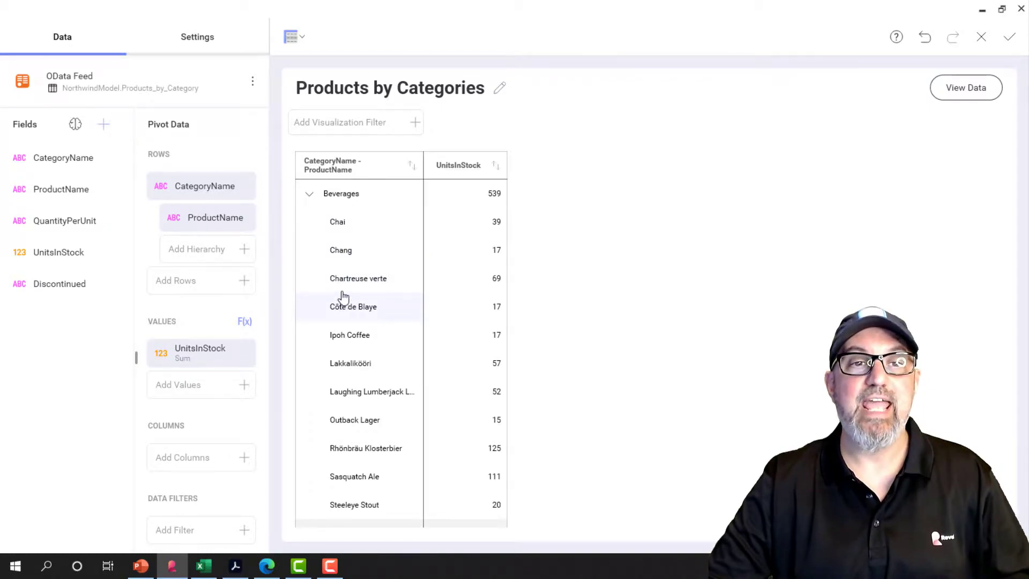
{"action": "left_click", "coordinate": [308, 195]}
Change the visualization from a pivot to a Bar chart.
{"action": "left_click", "coordinate": [286, 41]}
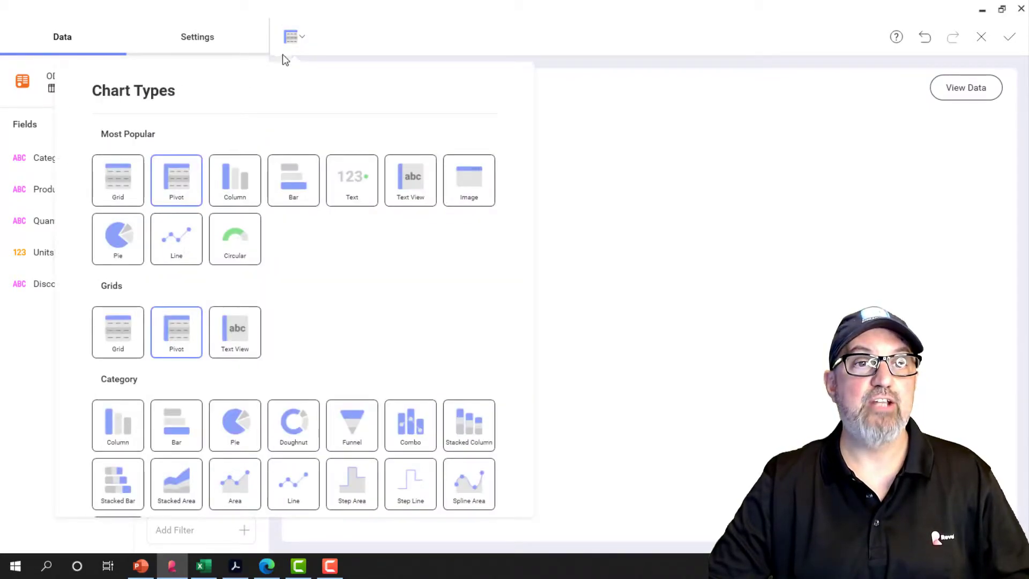
{"action": "left_click", "coordinate": [293, 195]}
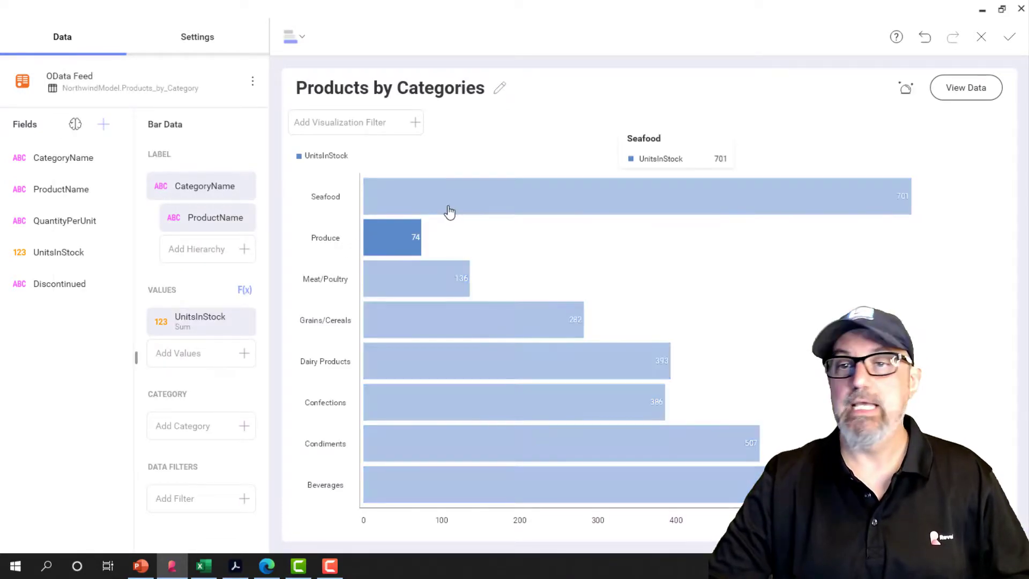
Sort the bar chart by UnitsInStock in ascending order through the field's settings.
{"action": "left_click", "coordinate": [197, 325]}
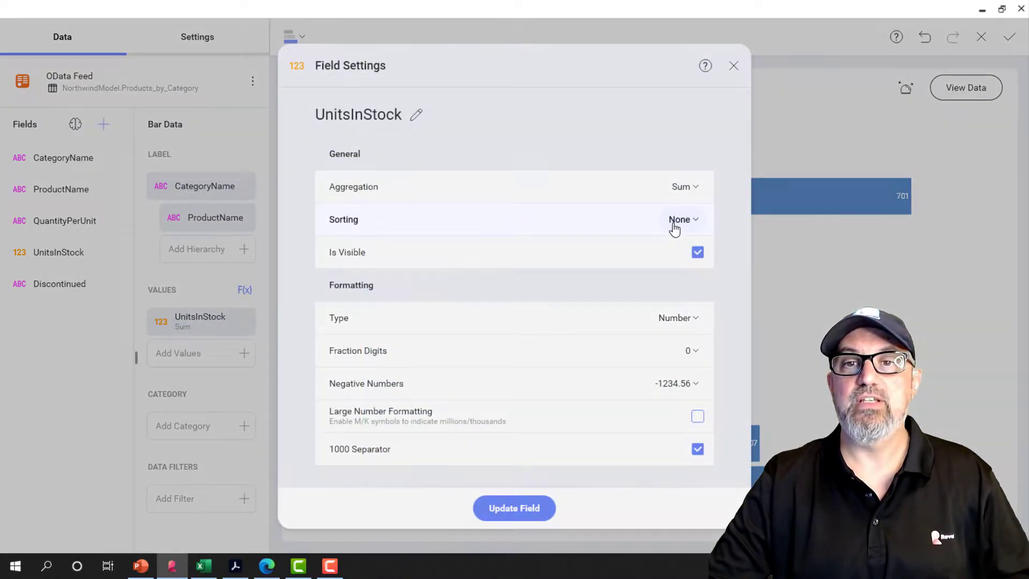
{"action": "left_click", "coordinate": [676, 220]}
{"action": "left_click", "coordinate": [697, 192]}
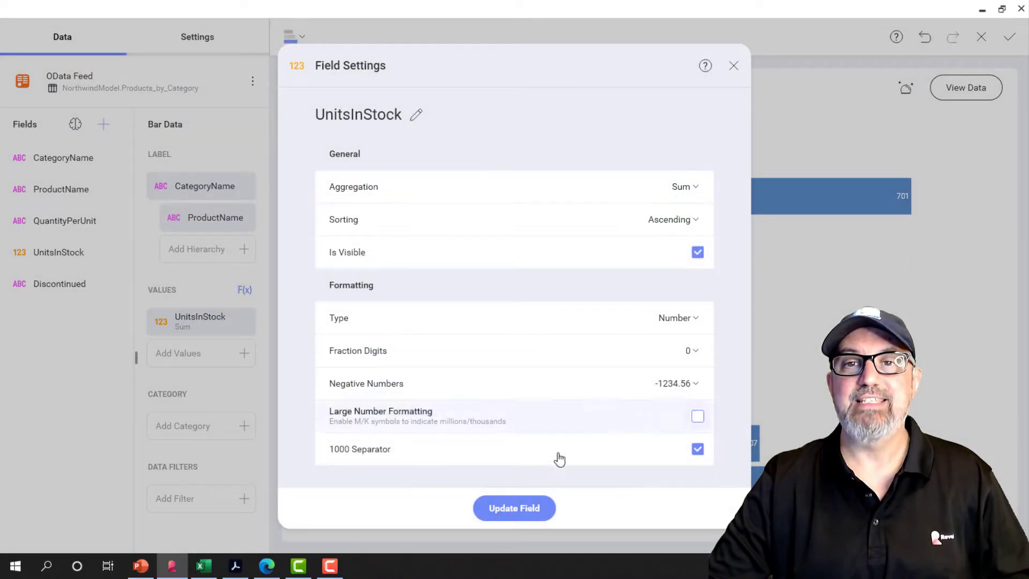
{"action": "left_click", "coordinate": [518, 507]}
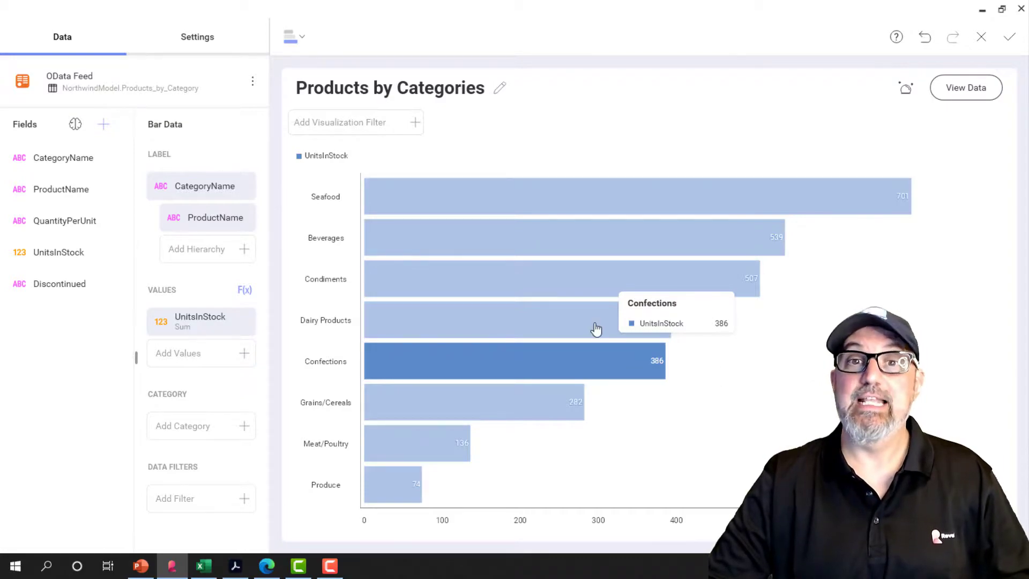
Drill down into Seafood on the bar chart to view its individual products and return to the category level.
{"action": "left_click", "coordinate": [572, 200]}
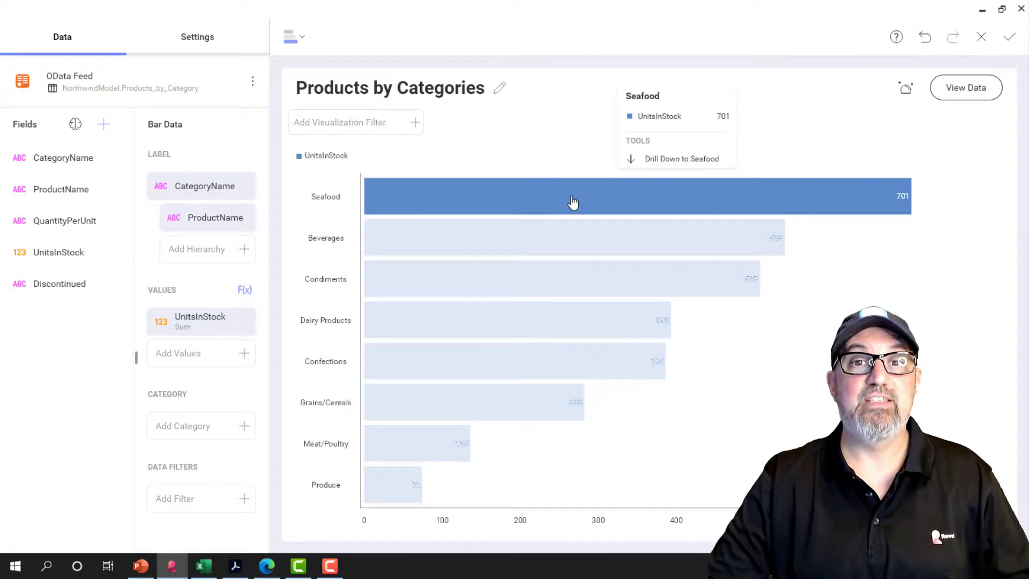
{"action": "left_click", "coordinate": [675, 160]}
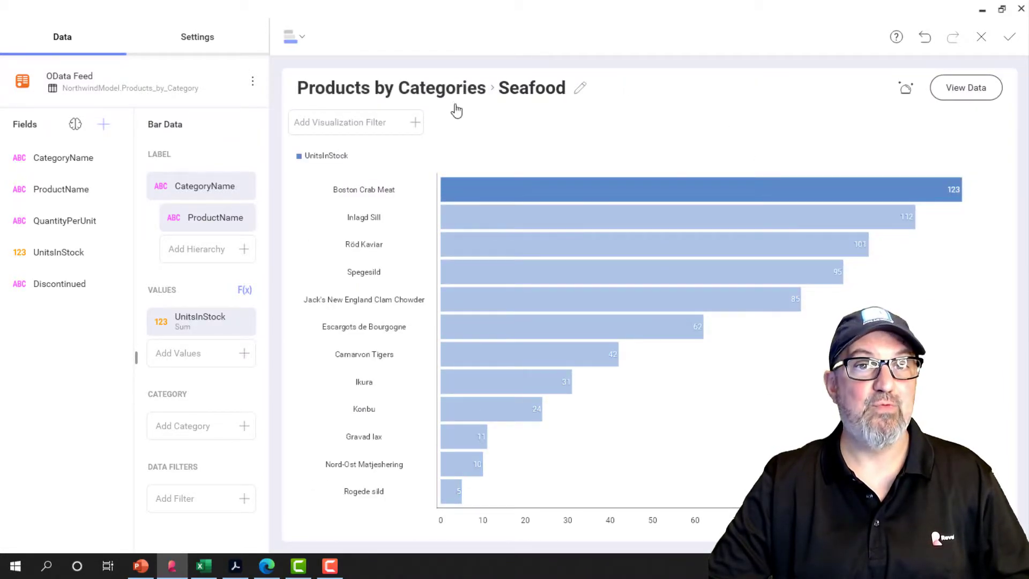
{"action": "left_click", "coordinate": [444, 90]}
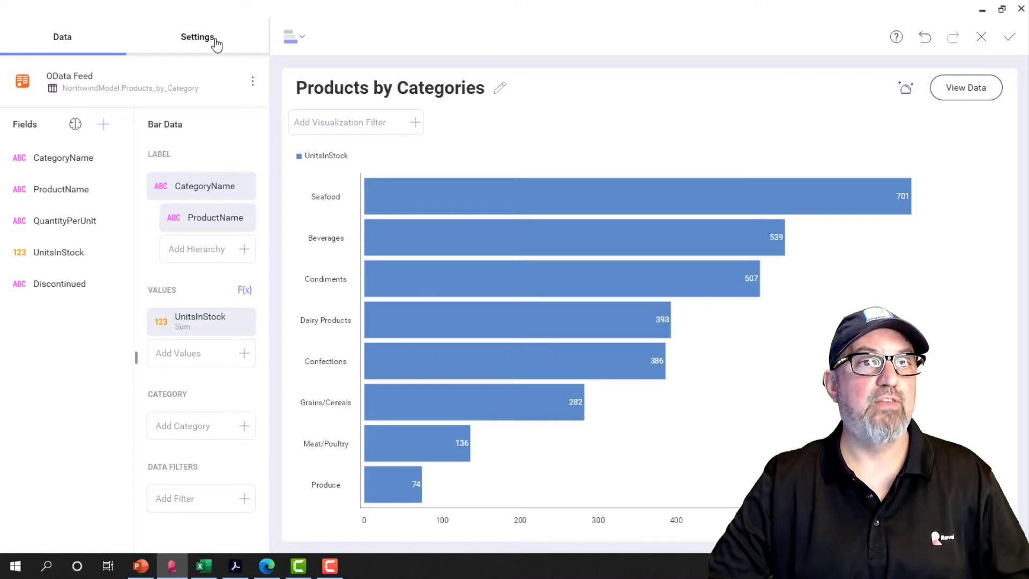
Hide the bar chart's legend, set its start color to purple and accept the visualization into the dashboard.
{"action": "left_click", "coordinate": [216, 43]}
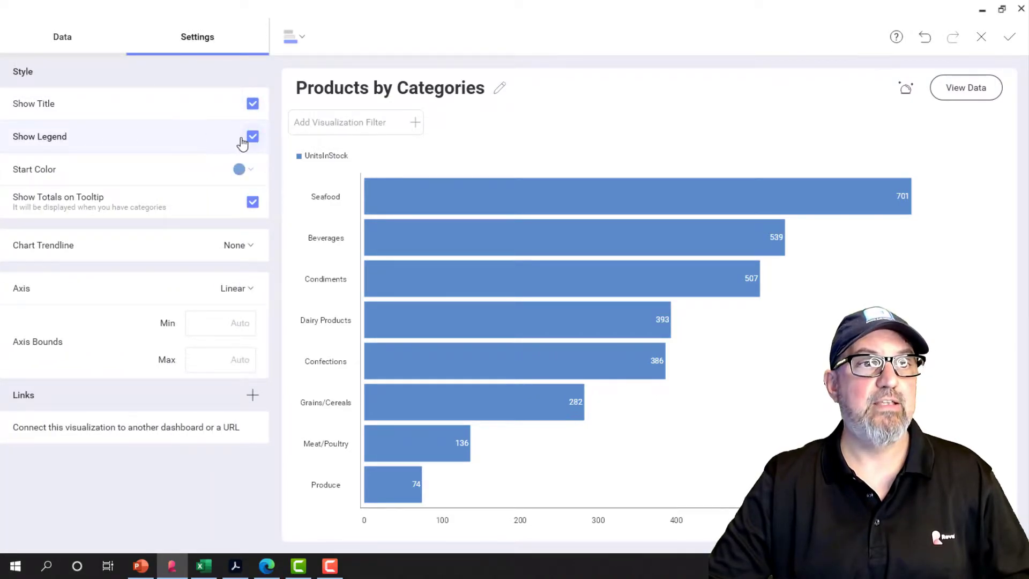
{"action": "left_click", "coordinate": [252, 137]}
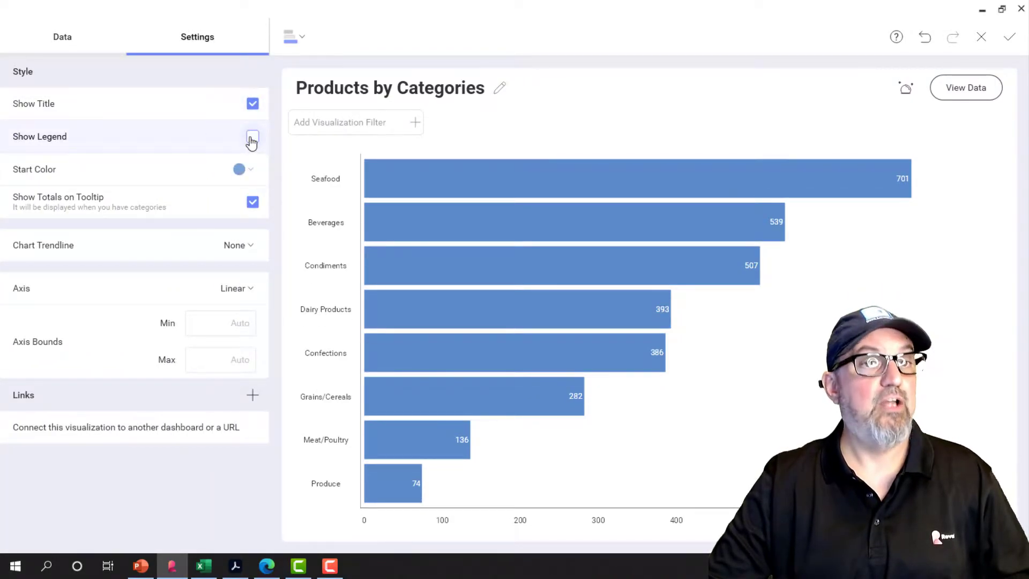
{"action": "left_click", "coordinate": [241, 169]}
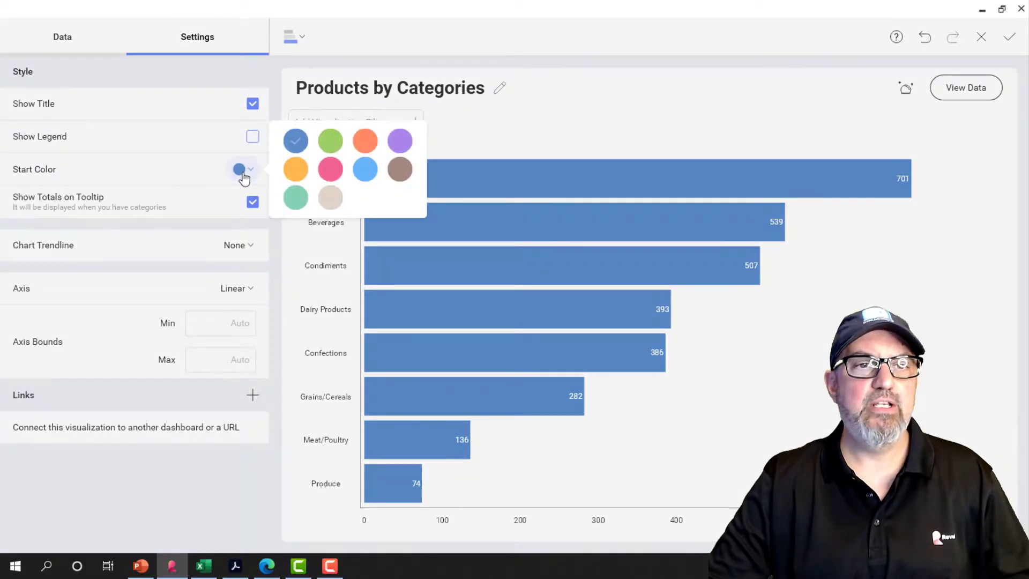
{"action": "left_click", "coordinate": [404, 141]}
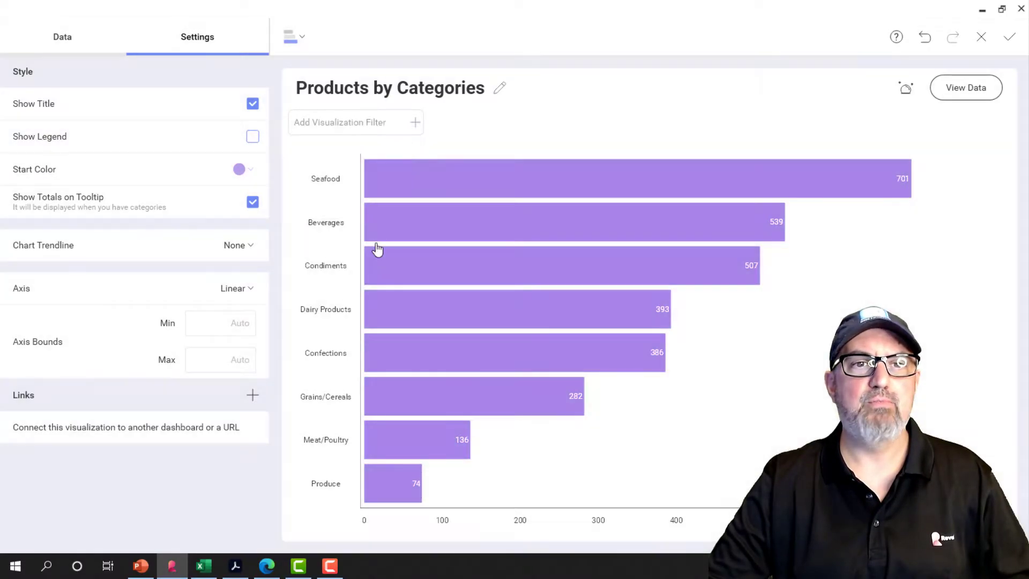
{"action": "left_click", "coordinate": [1013, 40]}
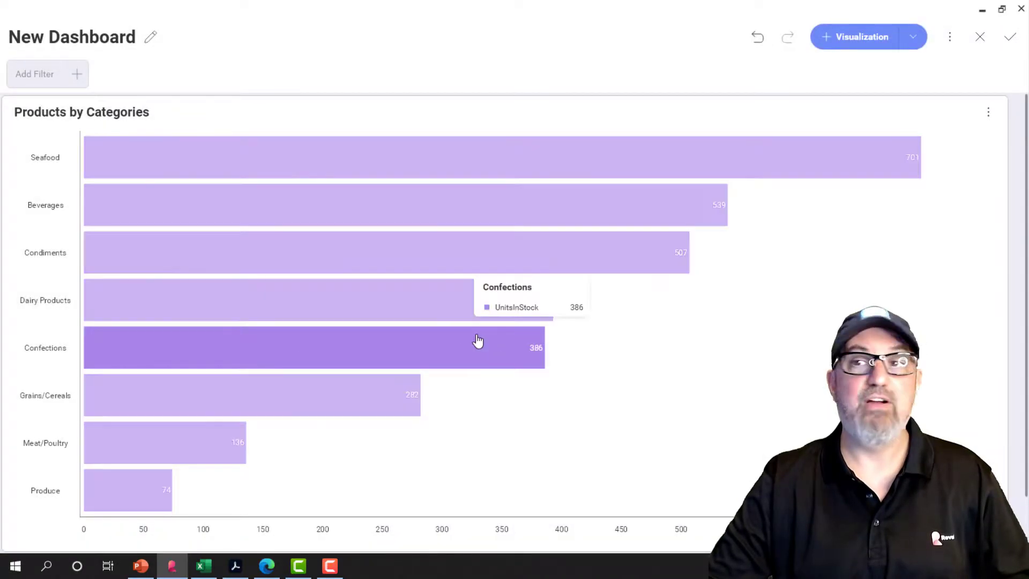
Add a new visualization to the dashboard using the Customers entity from the dashboard's existing OData Feed.
{"action": "left_click", "coordinate": [854, 37]}
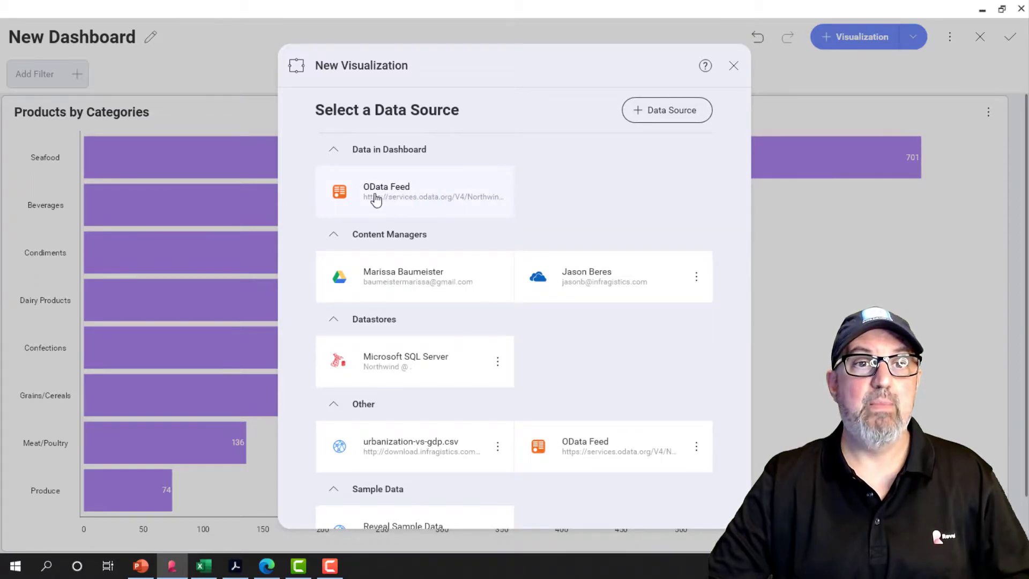
{"action": "left_click", "coordinate": [428, 201]}
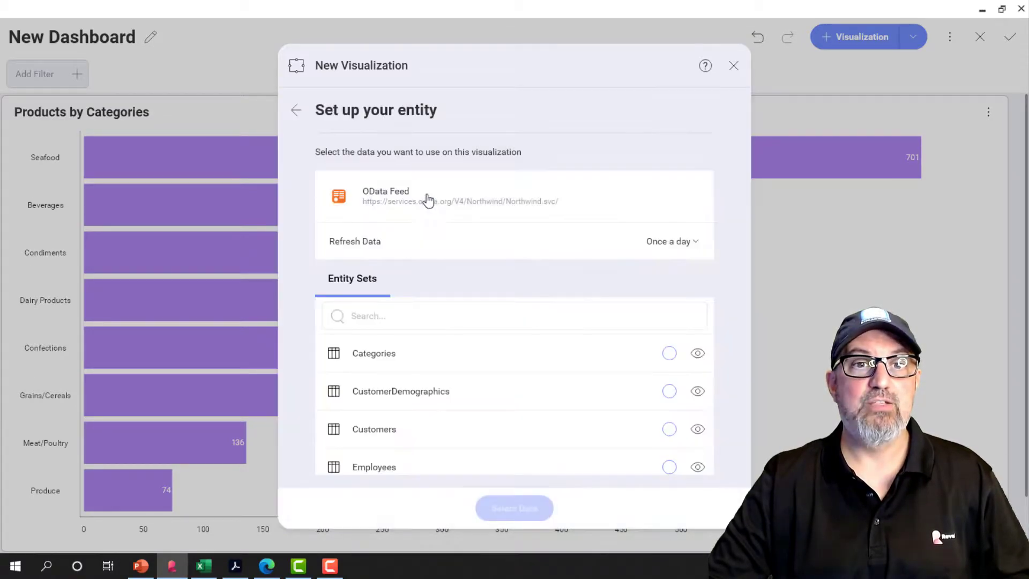
{"action": "scroll", "coordinate": [441, 412], "scroll_direction": "down", "scroll_amount": 1}
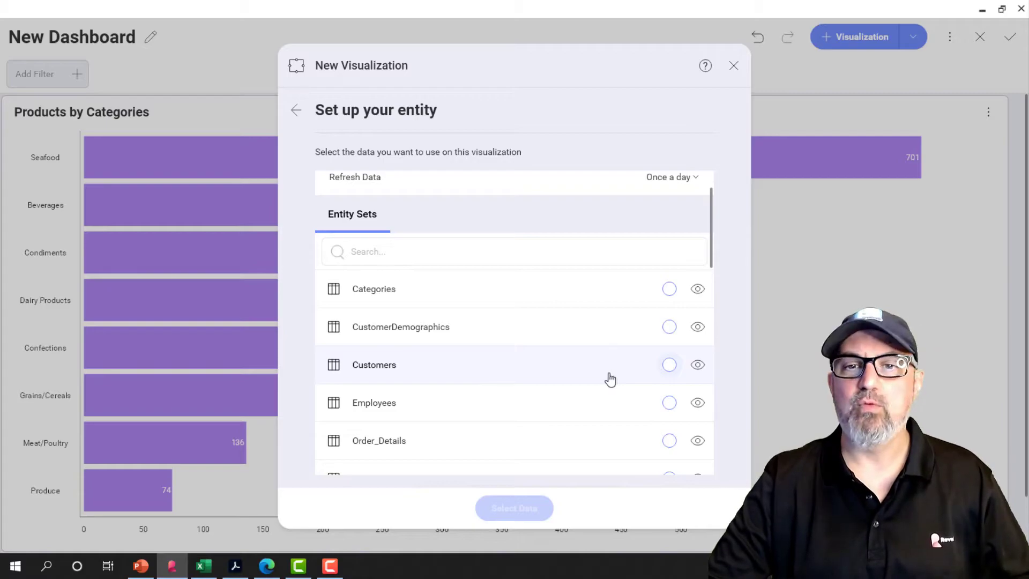
{"action": "left_click", "coordinate": [669, 366]}
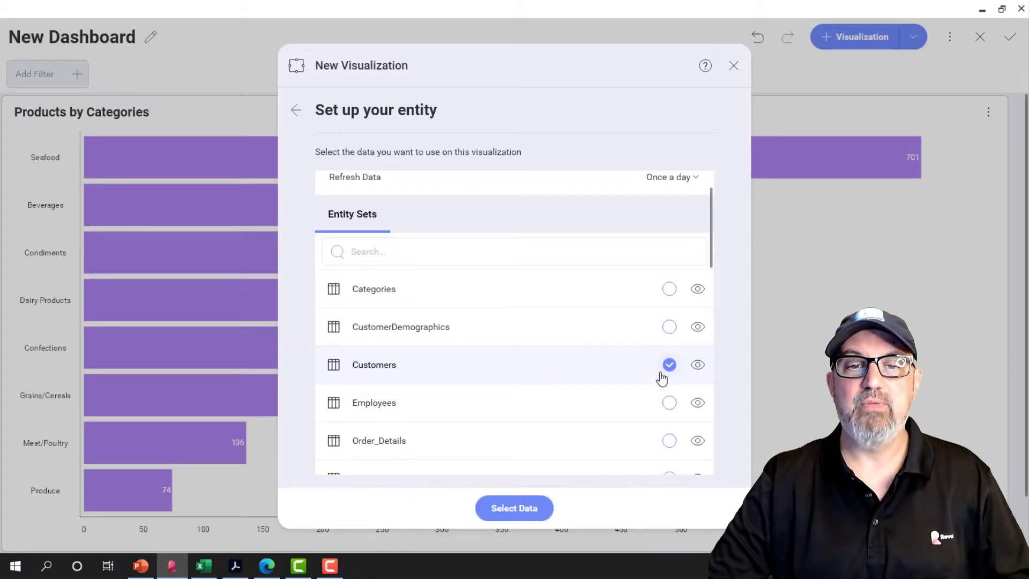
{"action": "left_click", "coordinate": [525, 507]}
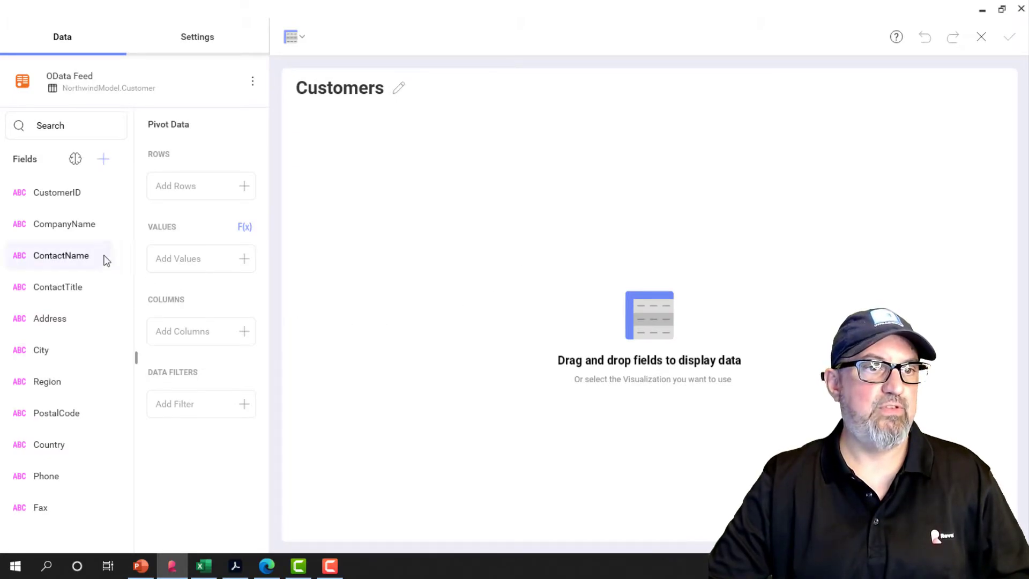
Add Country and CompanyName to the pivot rows, with CompanyName nested beneath Country as a hierarchy.
{"action": "left_click_drag", "start_coordinate": [76, 234], "coordinate": [218, 199]}
{"action": "left_click_drag", "start_coordinate": [53, 445], "coordinate": [207, 256]}
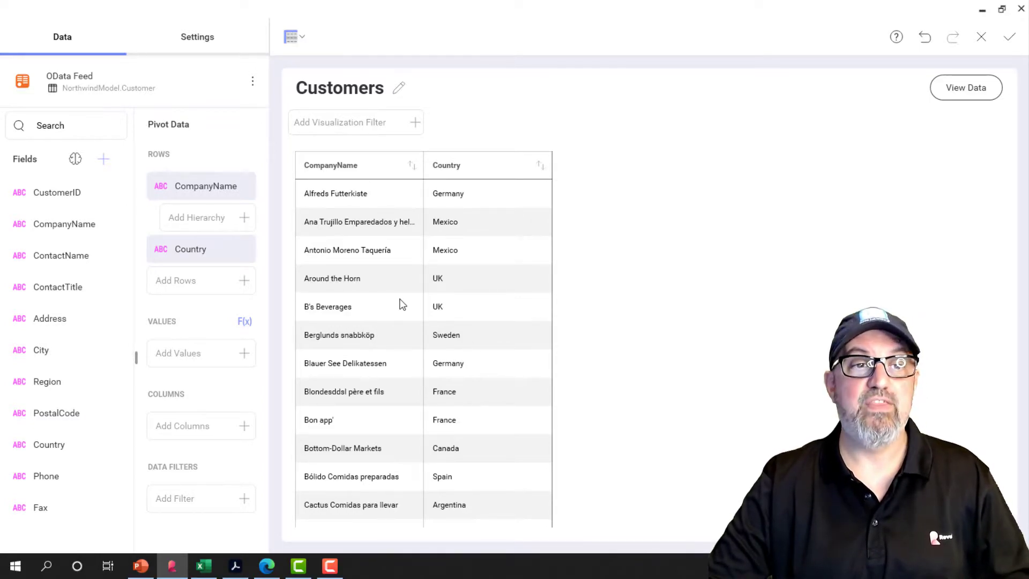
{"action": "left_click_drag", "start_coordinate": [220, 259], "coordinate": [222, 201]}
{"action": "left_click", "coordinate": [204, 217]}
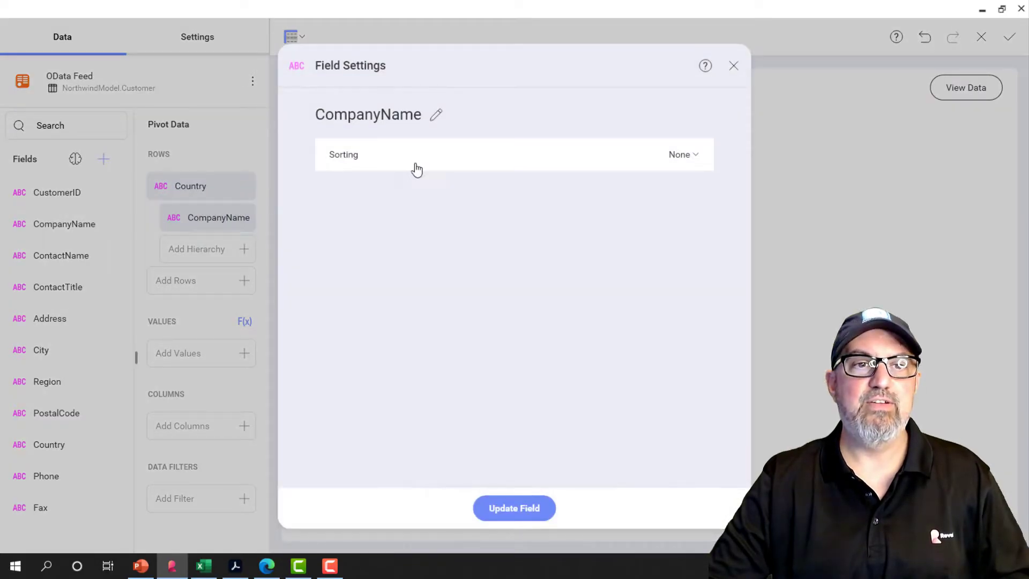
{"action": "left_click", "coordinate": [733, 65]}
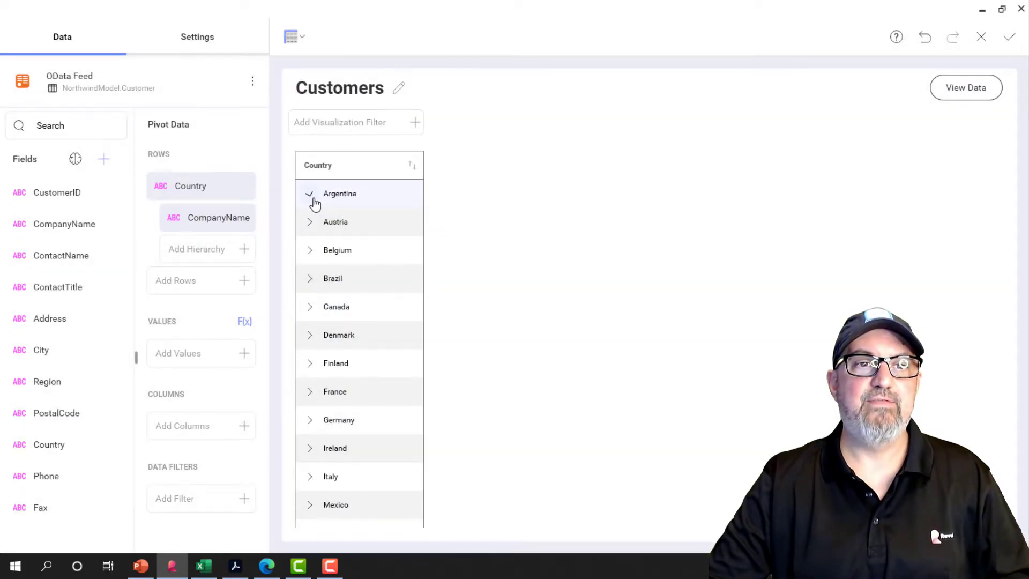
Expand Argentina, Austria and Belgium in the pivot to view their companies, and remove both fields from the rows.
{"action": "left_click", "coordinate": [310, 194]}
{"action": "left_click", "coordinate": [309, 309]}
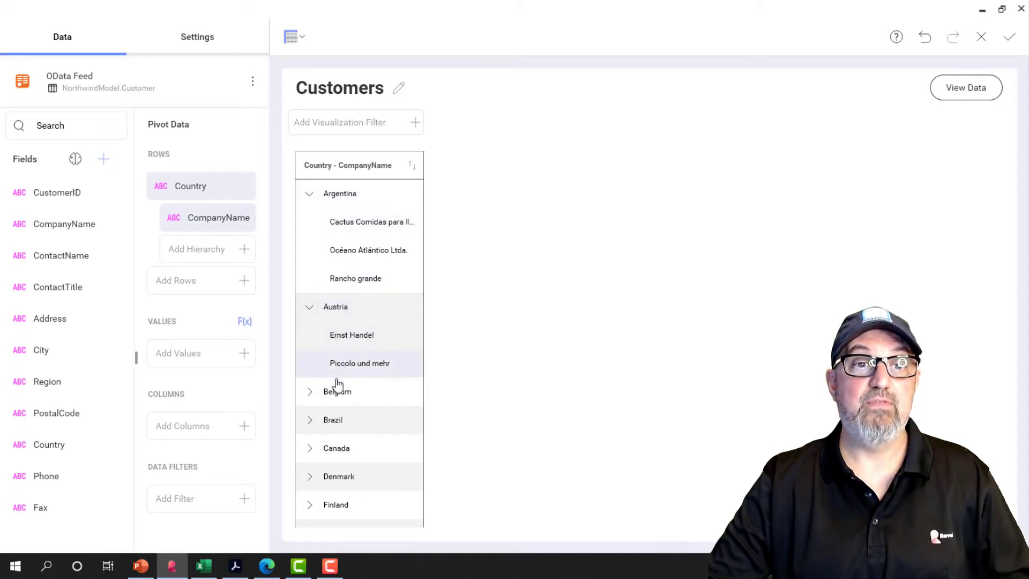
{"action": "left_click", "coordinate": [315, 395]}
{"action": "left_click_drag", "start_coordinate": [214, 217], "coordinate": [107, 223]}
{"action": "left_click_drag", "start_coordinate": [191, 195], "coordinate": [64, 188]}
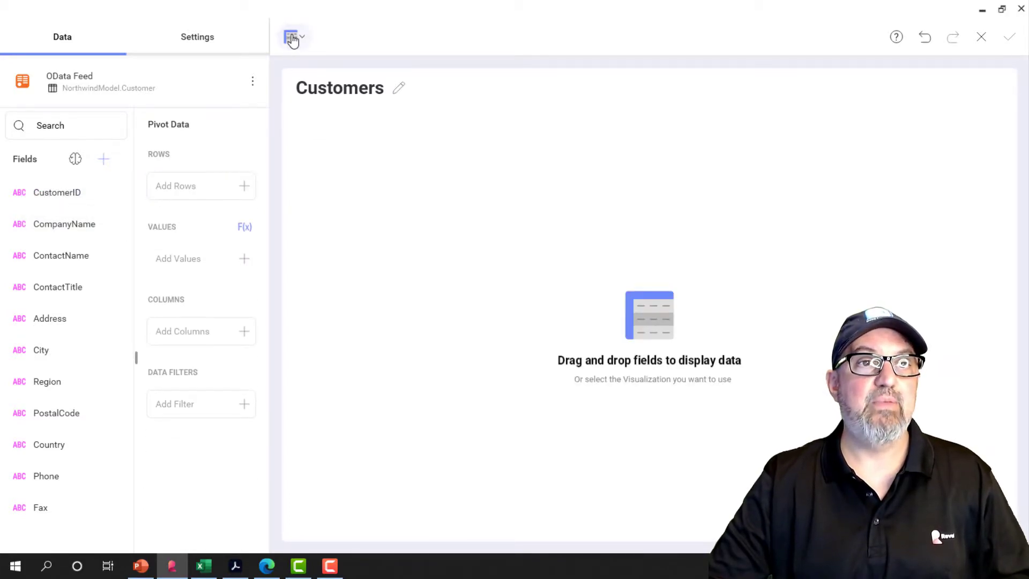
Change the Customers visualization to a Choropleth map that uses the World Countries map.
{"action": "left_click", "coordinate": [291, 39]}
{"action": "scroll", "coordinate": [304, 349], "scroll_direction": "down", "scroll_amount": 9}
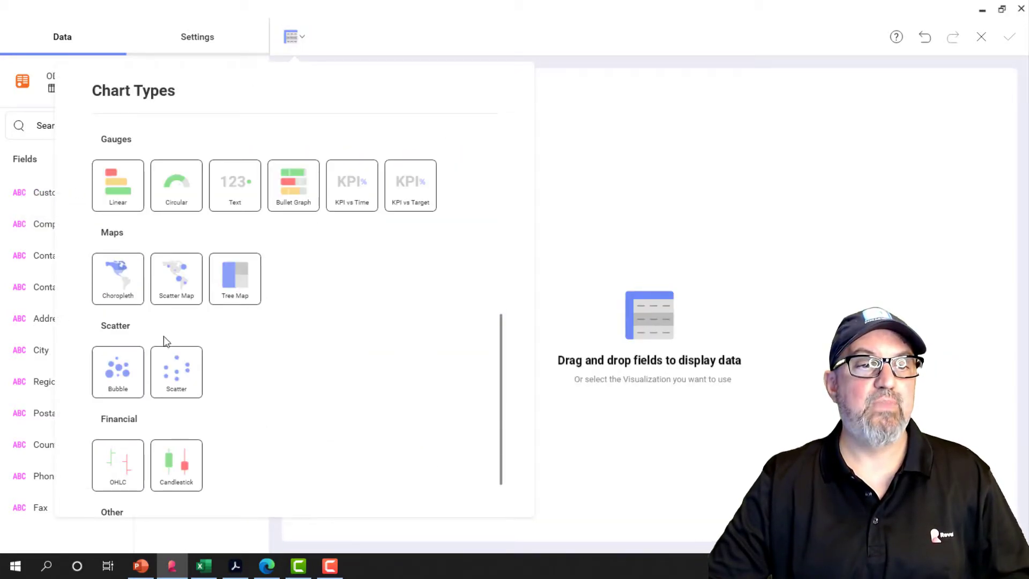
{"action": "left_click", "coordinate": [115, 284]}
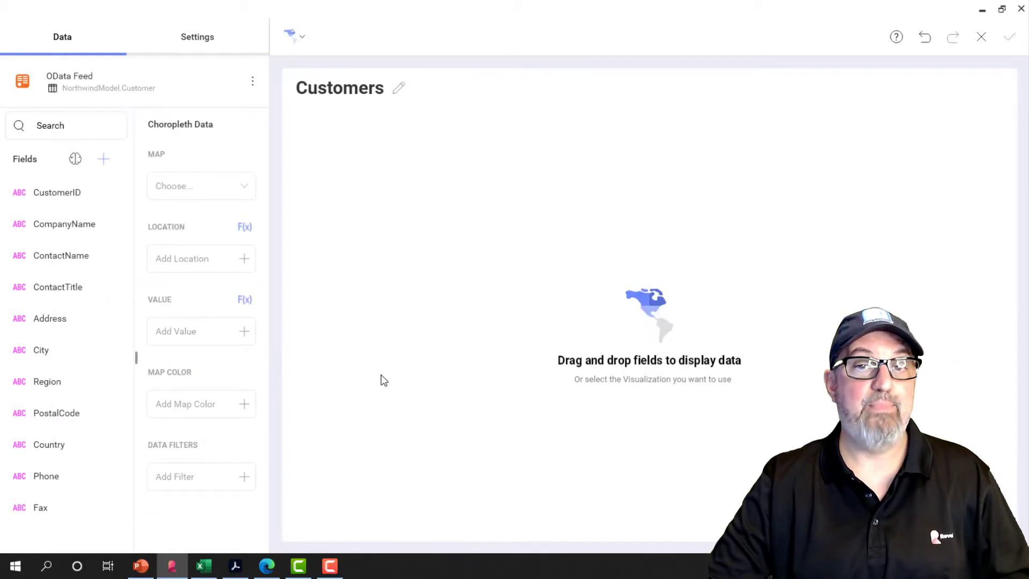
{"action": "left_click", "coordinate": [241, 186]}
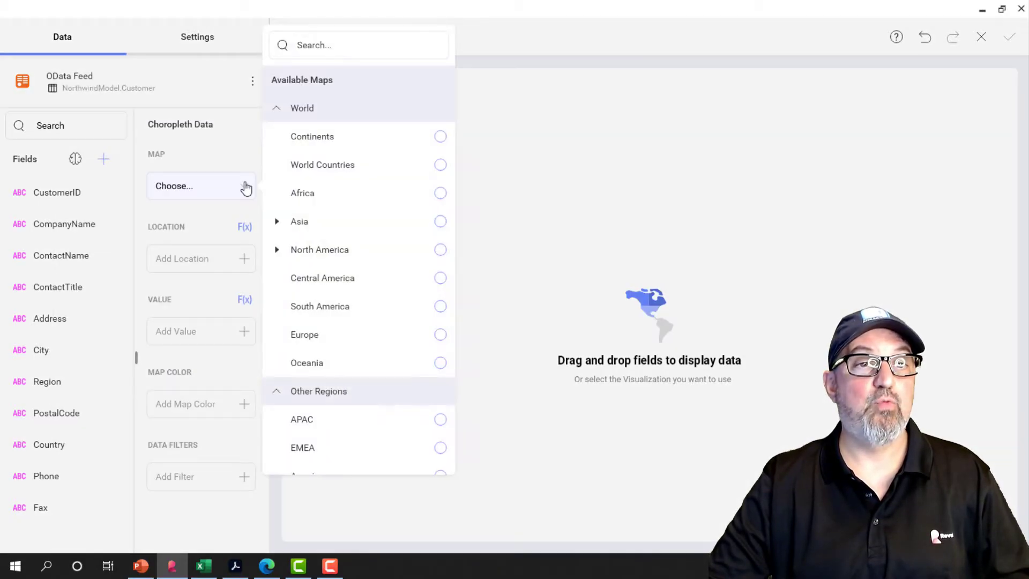
{"action": "left_click", "coordinate": [277, 222]}
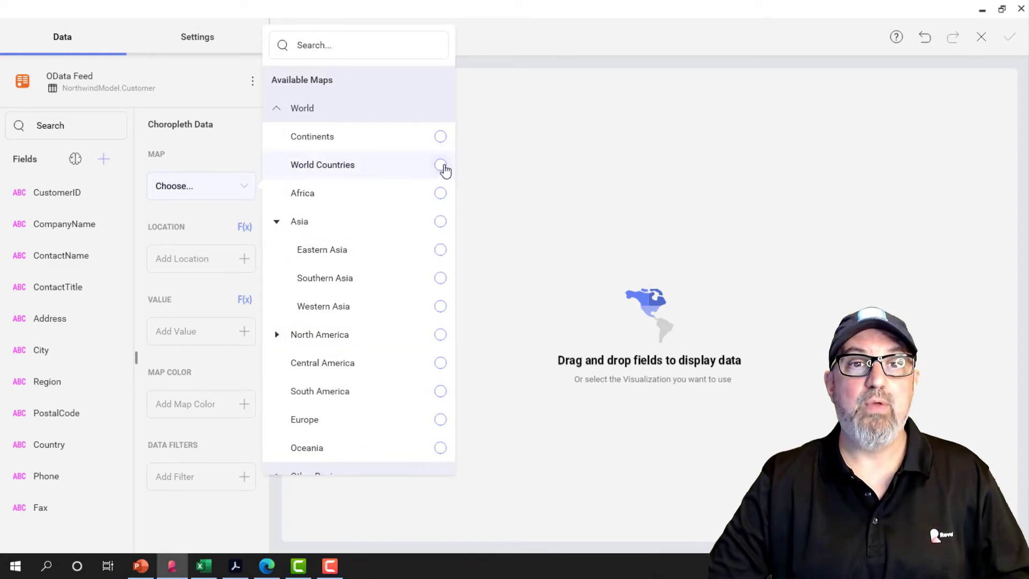
{"action": "left_click", "coordinate": [439, 165]}
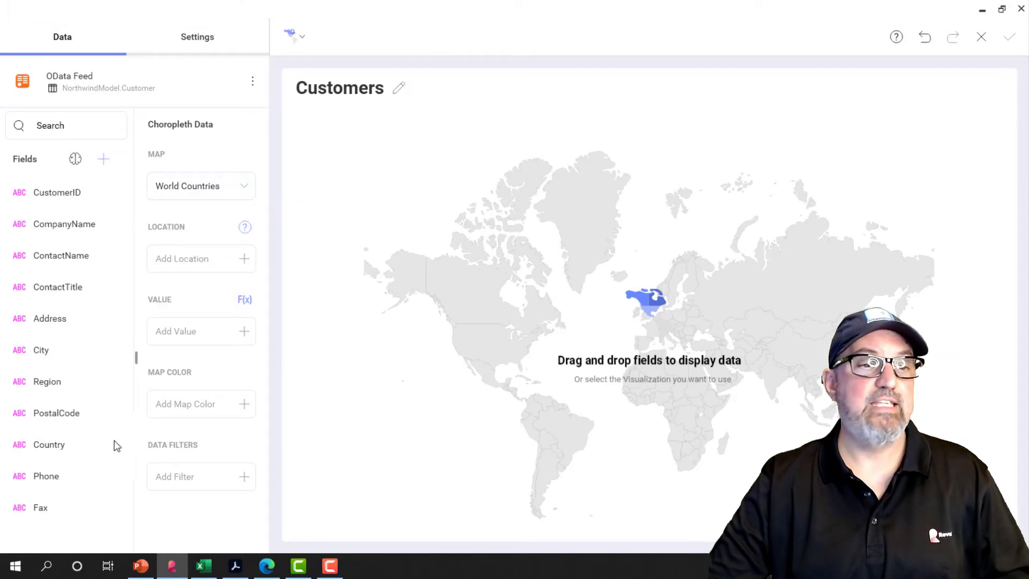
Set Country as the choropleth's location and CustomerID as its value.
{"action": "left_click_drag", "start_coordinate": [60, 450], "coordinate": [201, 259]}
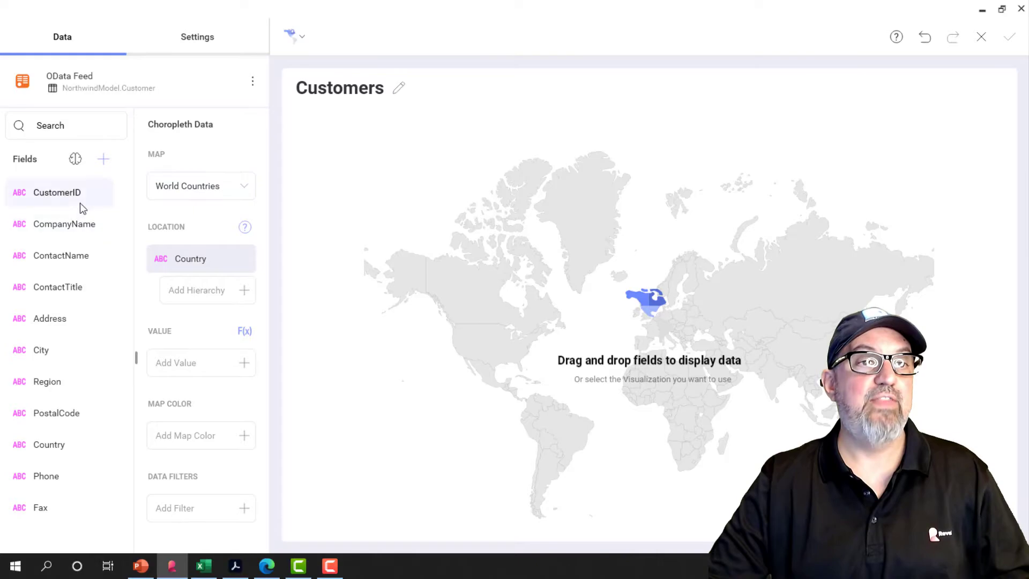
{"action": "left_click_drag", "start_coordinate": [59, 192], "coordinate": [201, 367]}
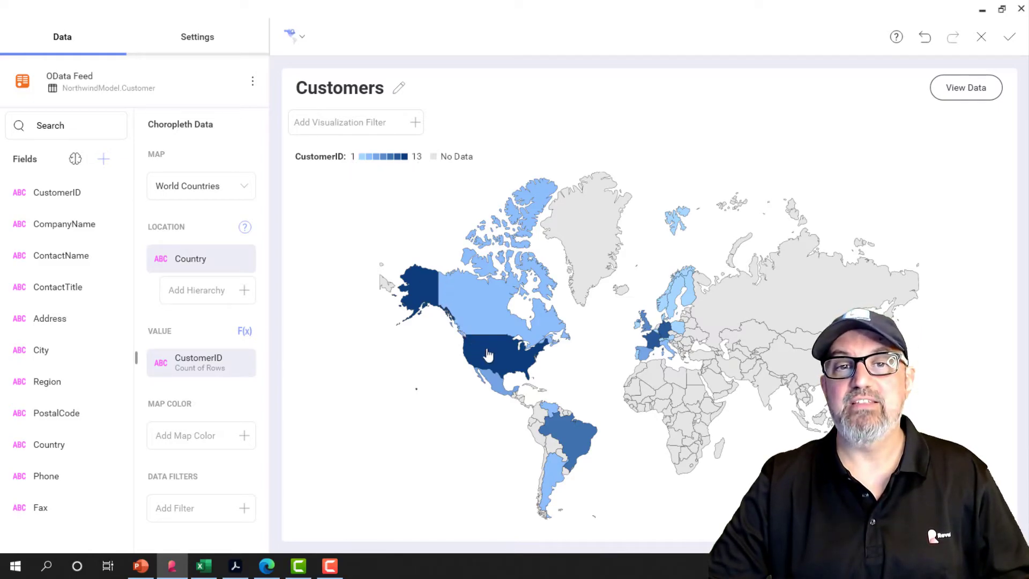
{"action": "mouse_move", "coordinate": [714, 335]}
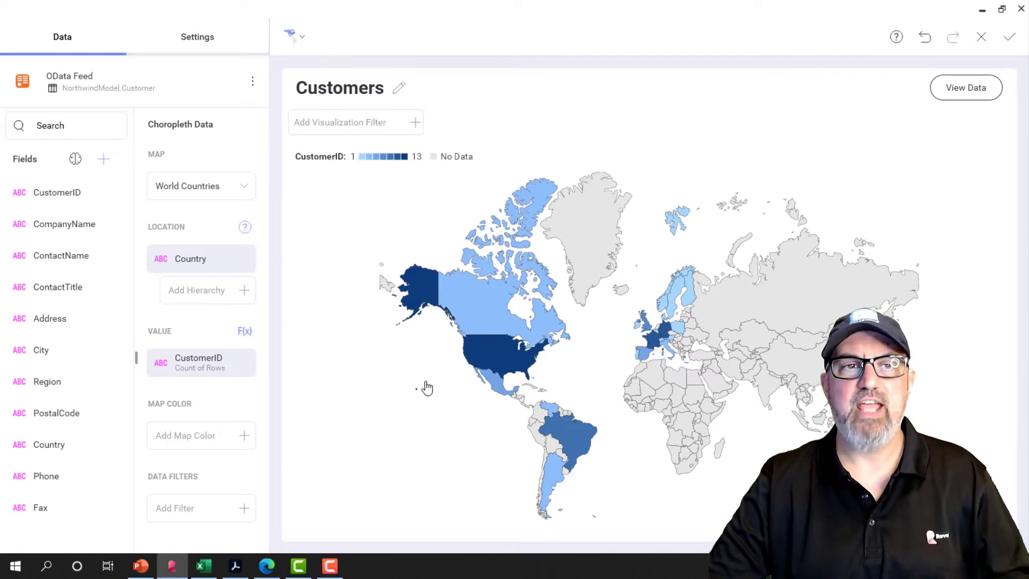
Look through the other world and regional maps available for the choropleth, keeping World Countries selected.
{"action": "left_click", "coordinate": [247, 188]}
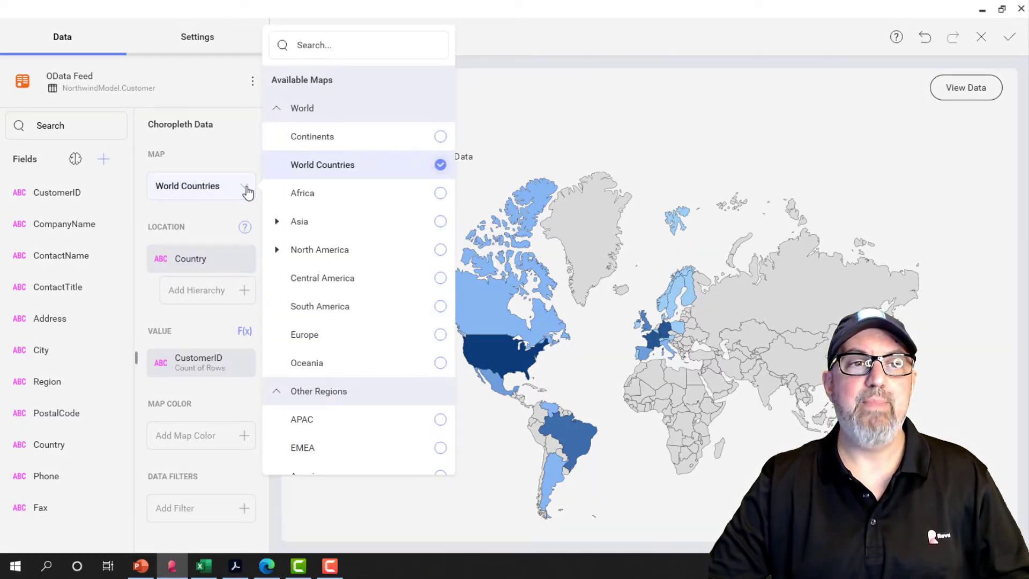
{"action": "scroll", "coordinate": [374, 361], "scroll_direction": "down", "scroll_amount": 2}
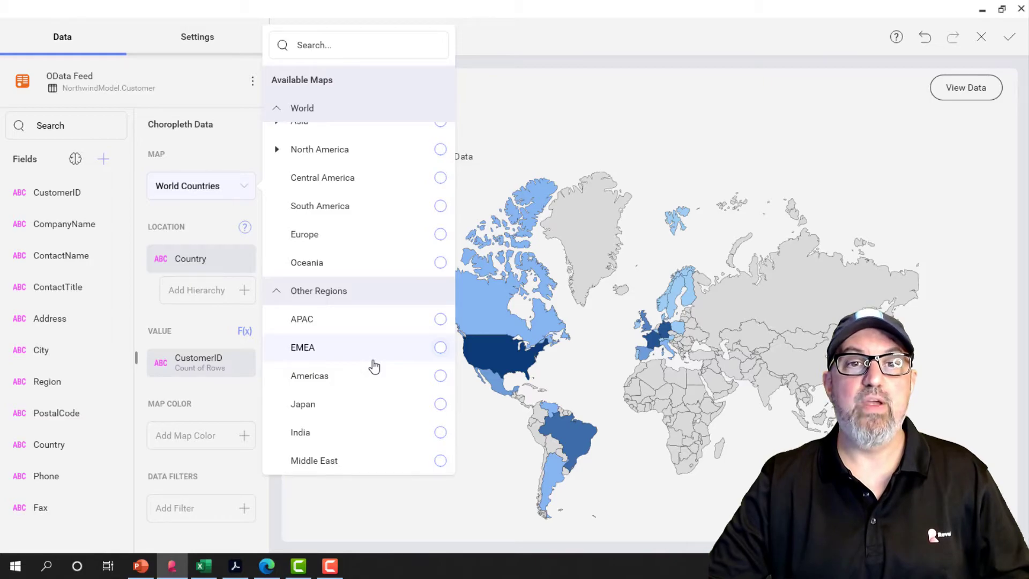
{"action": "scroll", "coordinate": [374, 366], "scroll_direction": "up", "scroll_amount": 2}
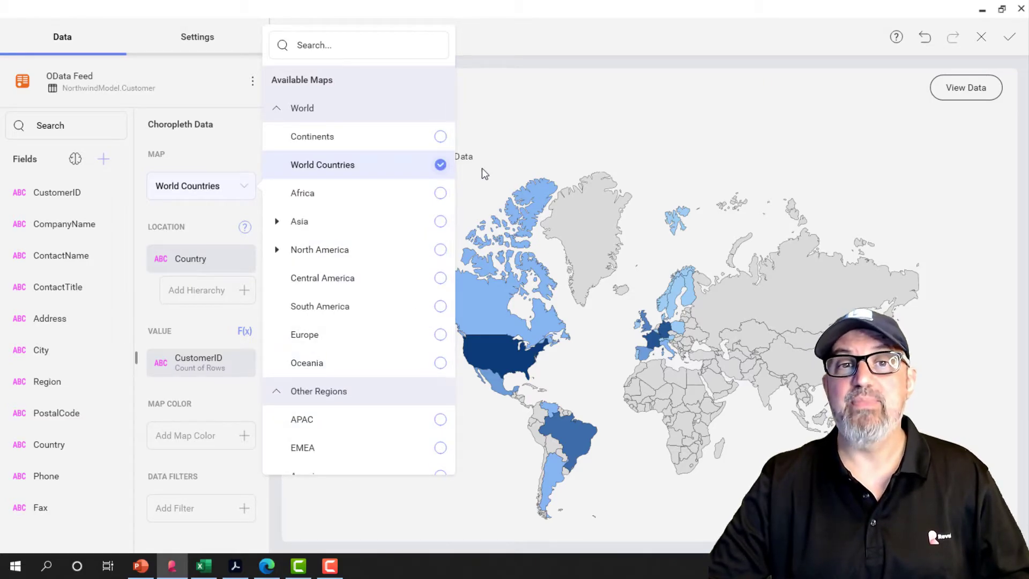
{"action": "left_click", "coordinate": [528, 162]}
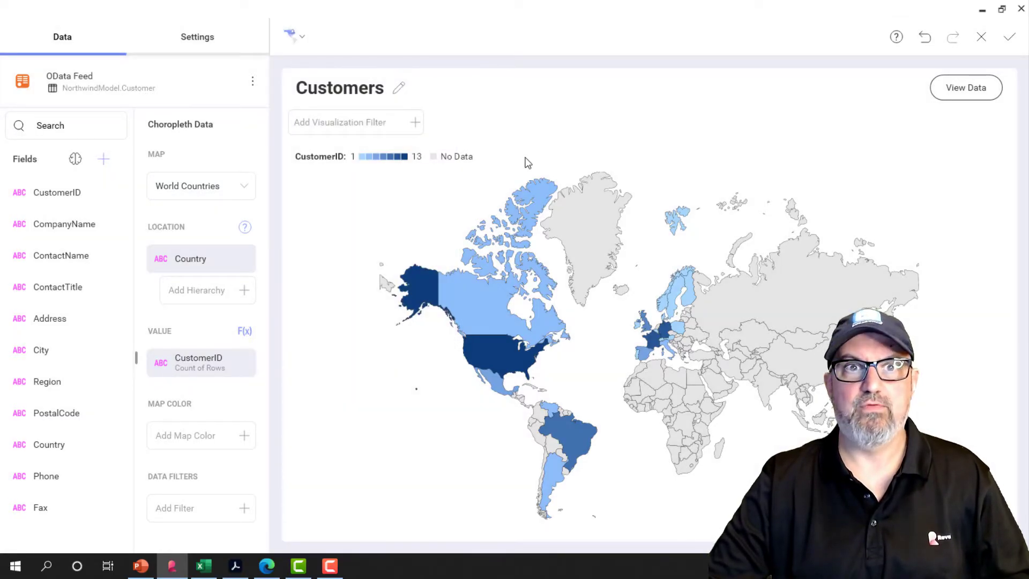
Change the choropleth map's color to the orange palette with green-to-red shading.
{"action": "left_click", "coordinate": [203, 47]}
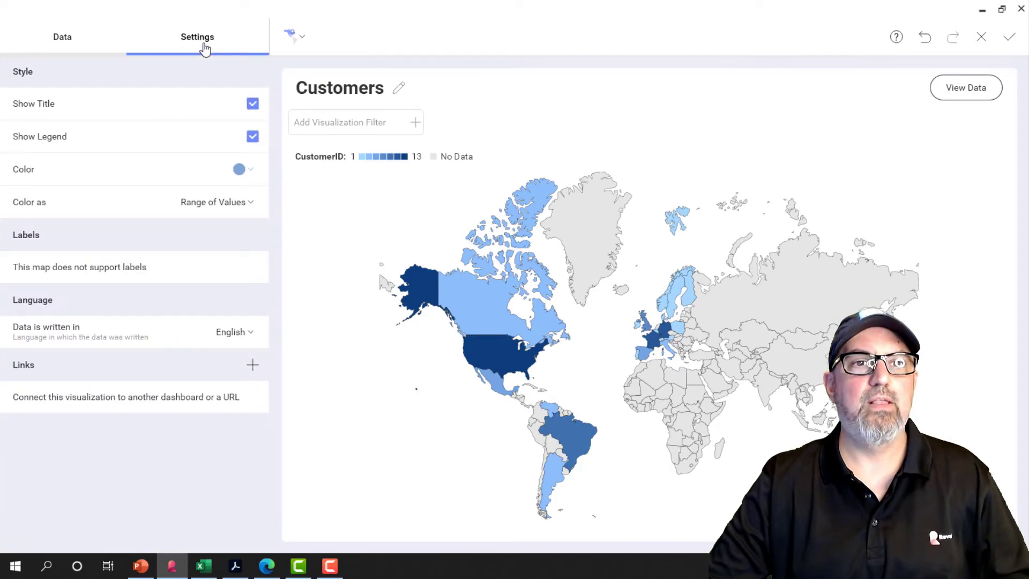
{"action": "left_click", "coordinate": [235, 171]}
{"action": "left_click", "coordinate": [243, 218]}
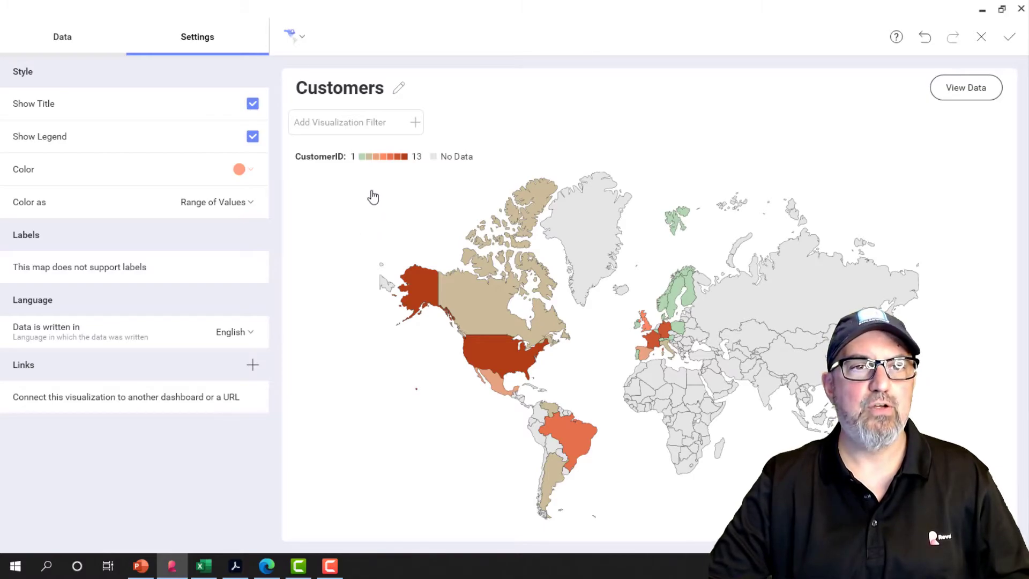
Rename the map visualization to "Customers by Country" and return it to the dashboard.
{"action": "left_click", "coordinate": [400, 88]}
{"action": "left_click", "coordinate": [349, 126]}
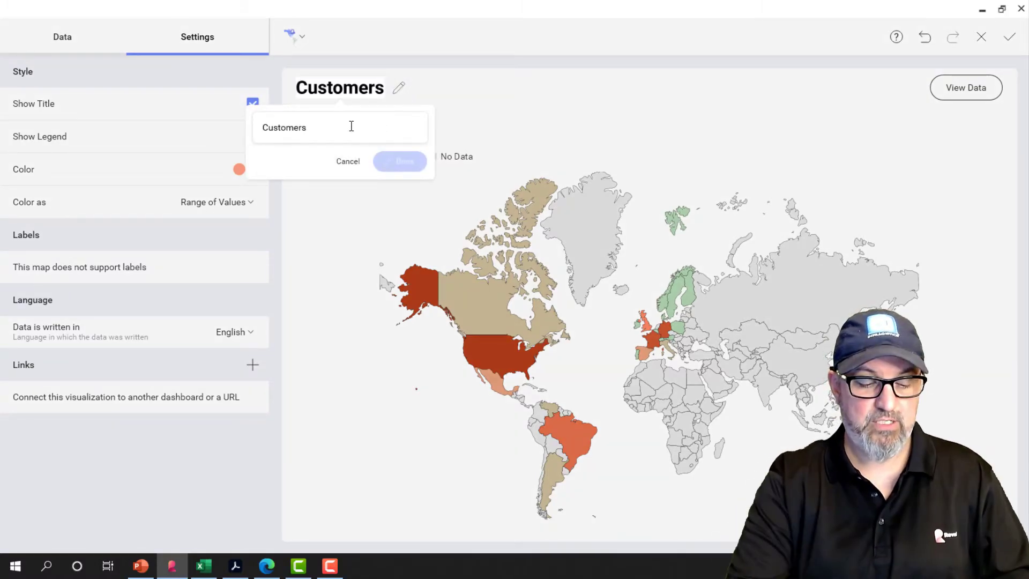
{"action": "type", "text": "by Country"}
{"action": "key", "text": "Return"}
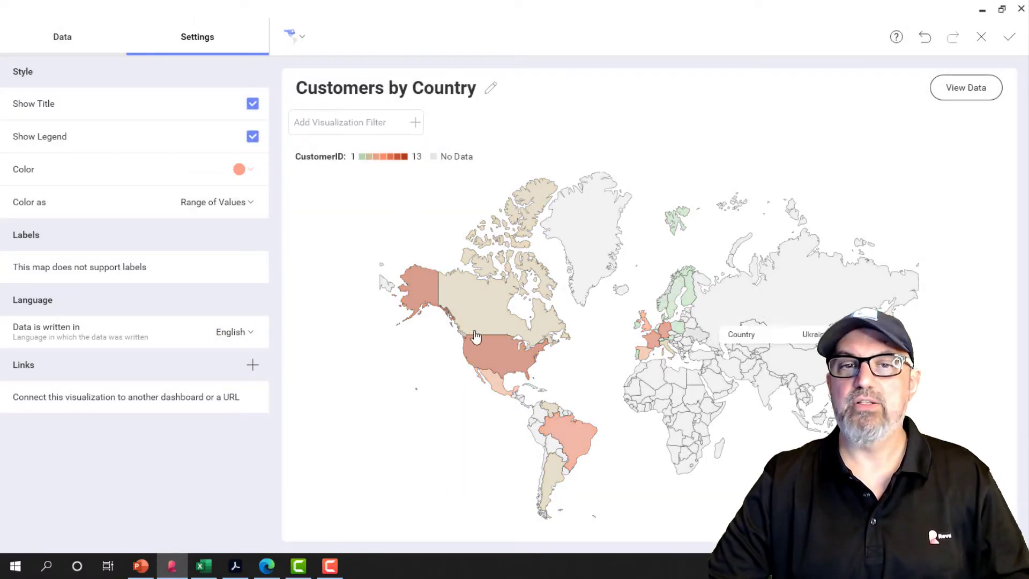
{"action": "left_click", "coordinate": [1010, 38]}
Add a new visualization from the Northwind OData Feed using the Summary_of_Sales_by_Quarters entity set, previewing its data first.
{"action": "left_click", "coordinate": [867, 38]}
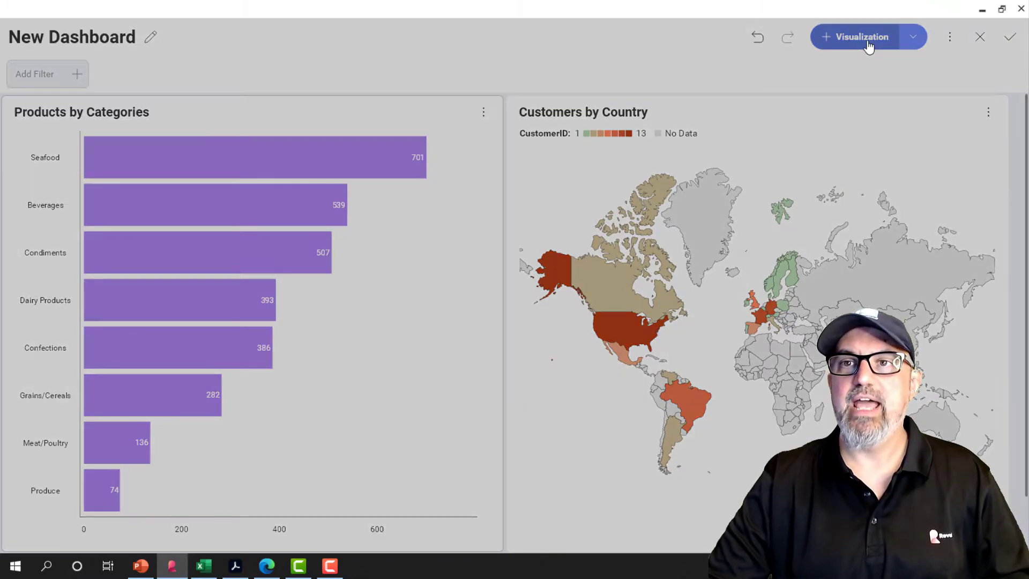
{"action": "left_click", "coordinate": [410, 204]}
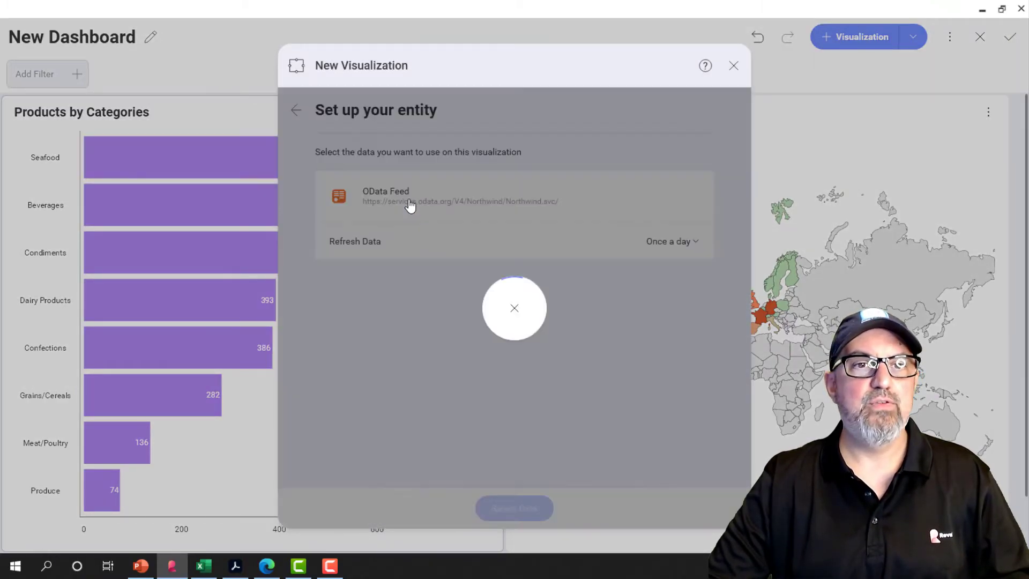
{"action": "scroll", "coordinate": [528, 413], "scroll_direction": "down", "scroll_amount": 6}
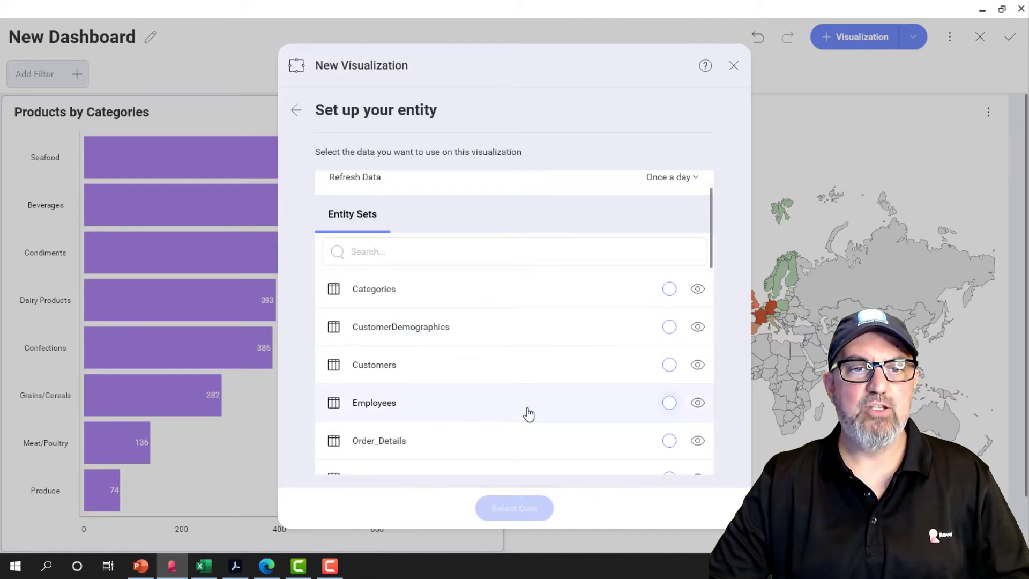
{"action": "scroll", "coordinate": [528, 413], "scroll_direction": "down", "scroll_amount": 4}
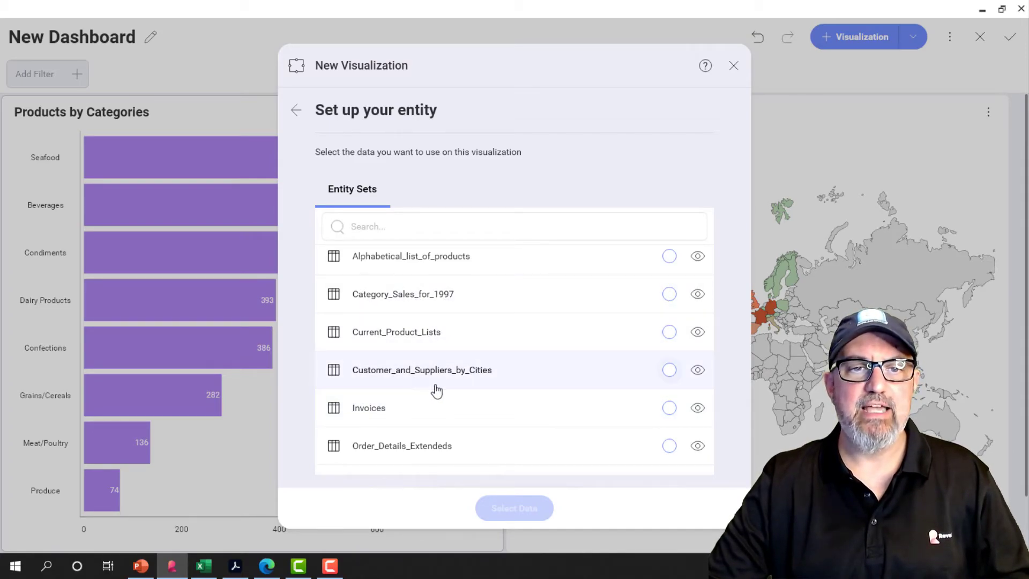
{"action": "scroll", "coordinate": [515, 399], "scroll_direction": "down", "scroll_amount": 3}
{"action": "scroll", "coordinate": [516, 399], "scroll_direction": "down", "scroll_amount": 2}
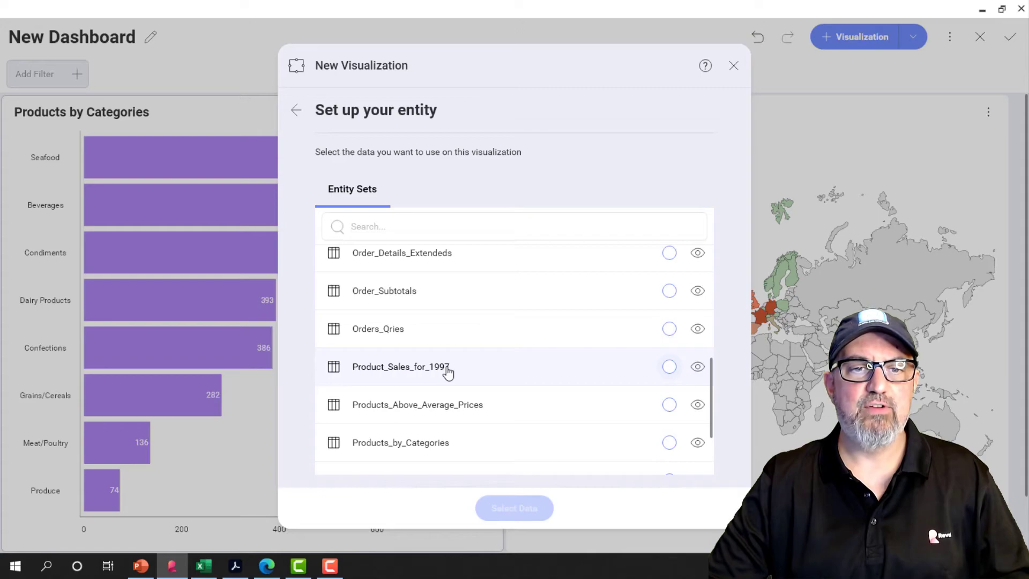
{"action": "scroll", "coordinate": [498, 418], "scroll_direction": "down", "scroll_amount": 4}
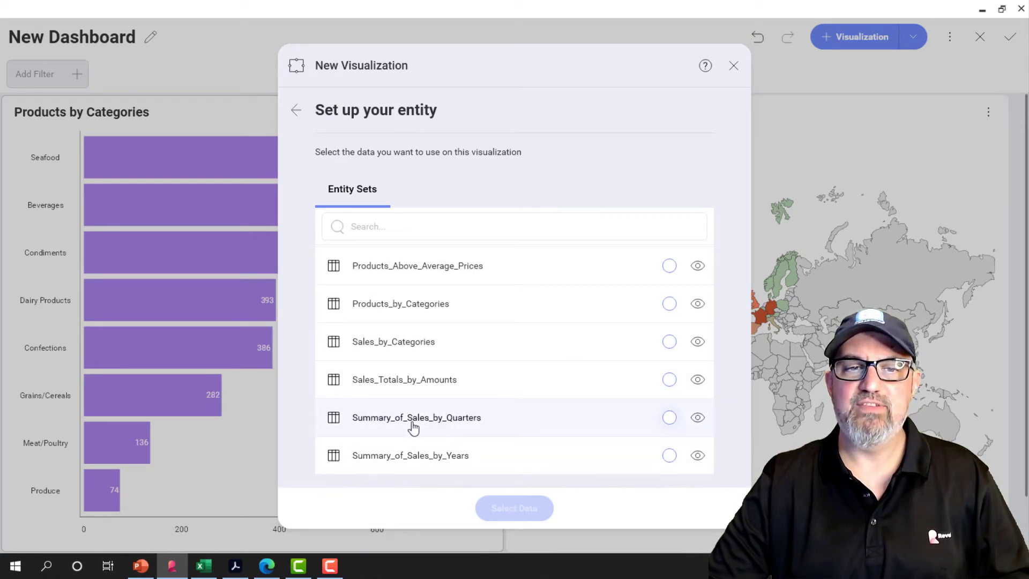
{"action": "left_click", "coordinate": [697, 417]}
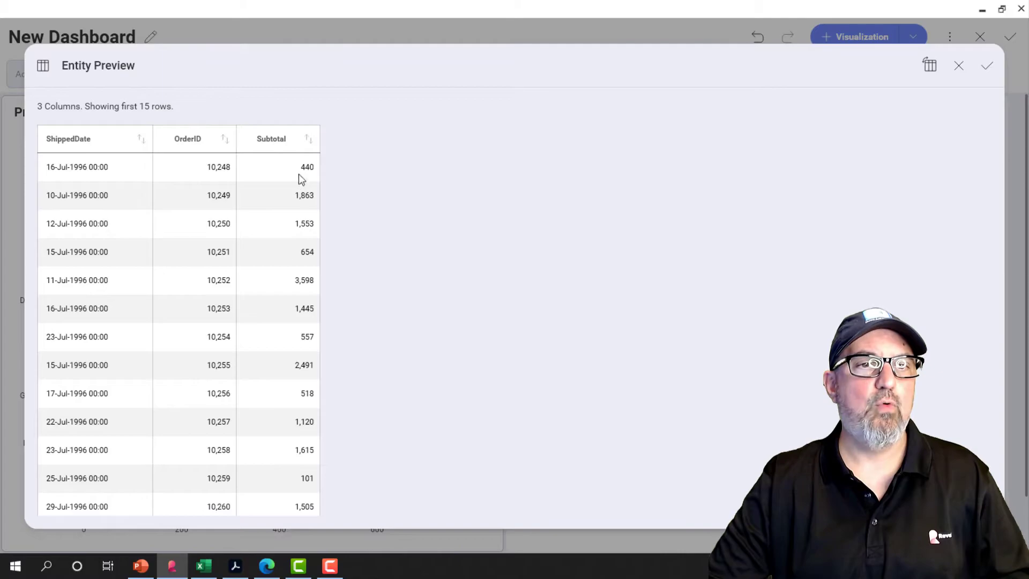
{"action": "left_click", "coordinate": [975, 69]}
{"action": "left_click", "coordinate": [514, 508]}
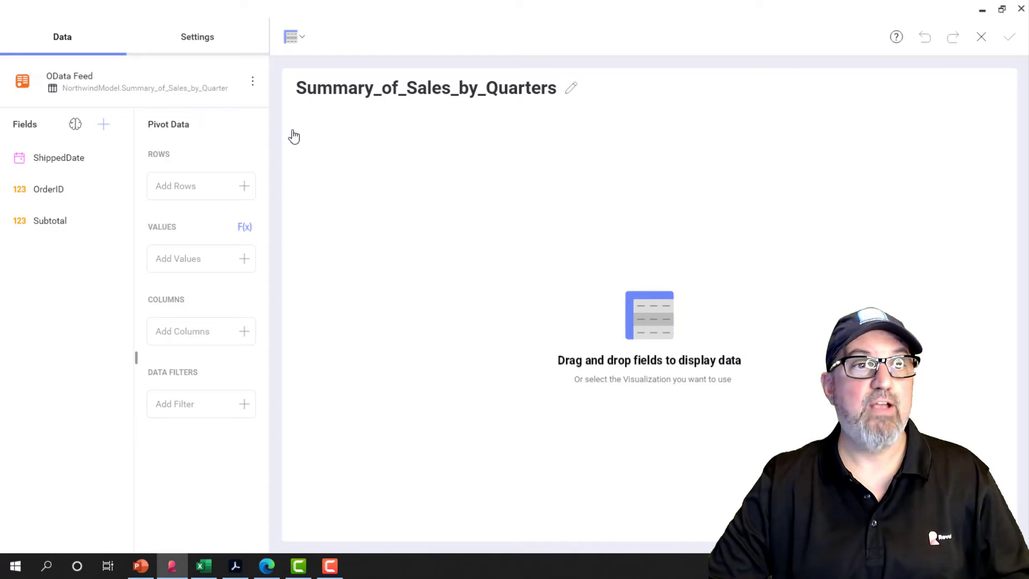
Change the visualization to a Line chart with ShippedDate as the label and Subtotal as the value.
{"action": "left_click", "coordinate": [295, 42]}
{"action": "left_click", "coordinate": [188, 251]}
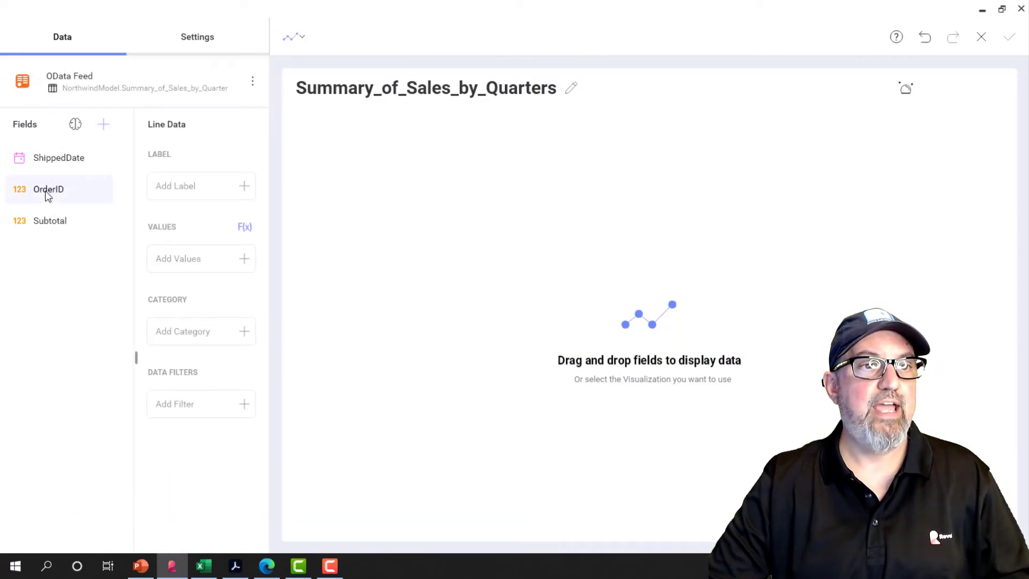
{"action": "left_click_drag", "start_coordinate": [55, 160], "coordinate": [193, 189]}
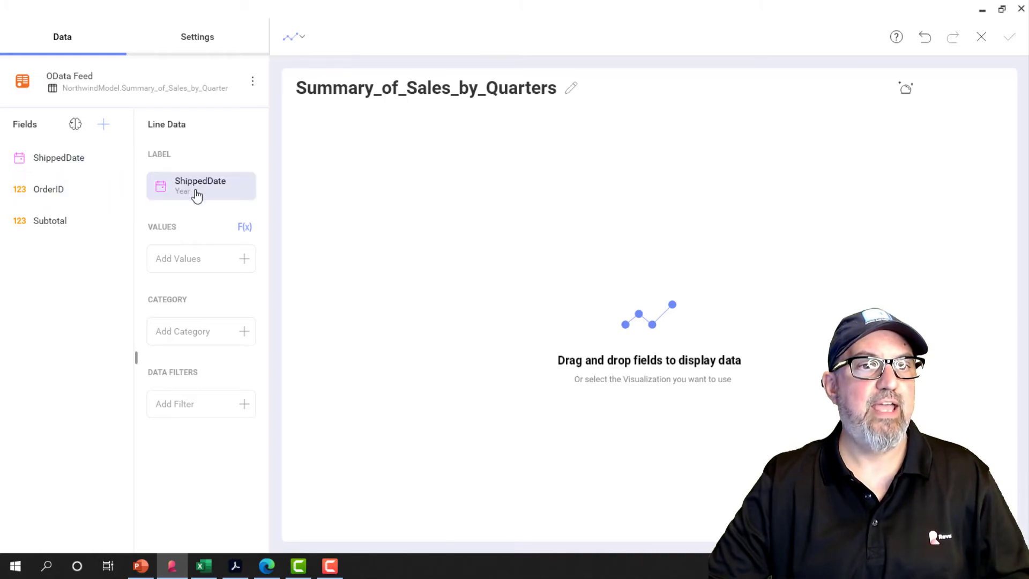
{"action": "left_click_drag", "start_coordinate": [44, 227], "coordinate": [188, 265]}
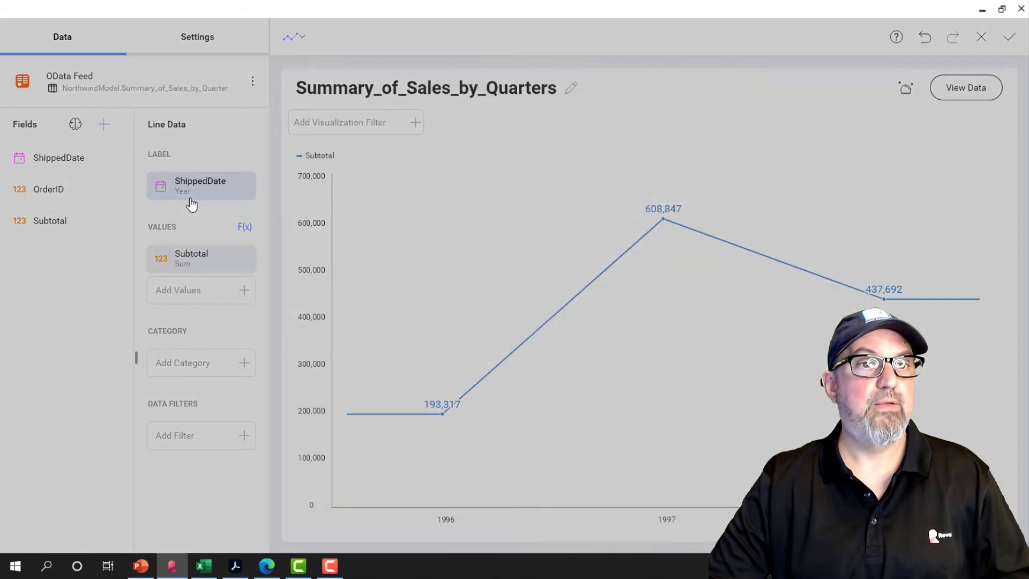
Set the date aggregation of the ShippedDate label to Month.
{"action": "left_click", "coordinate": [189, 196]}
{"action": "left_click", "coordinate": [689, 156]}
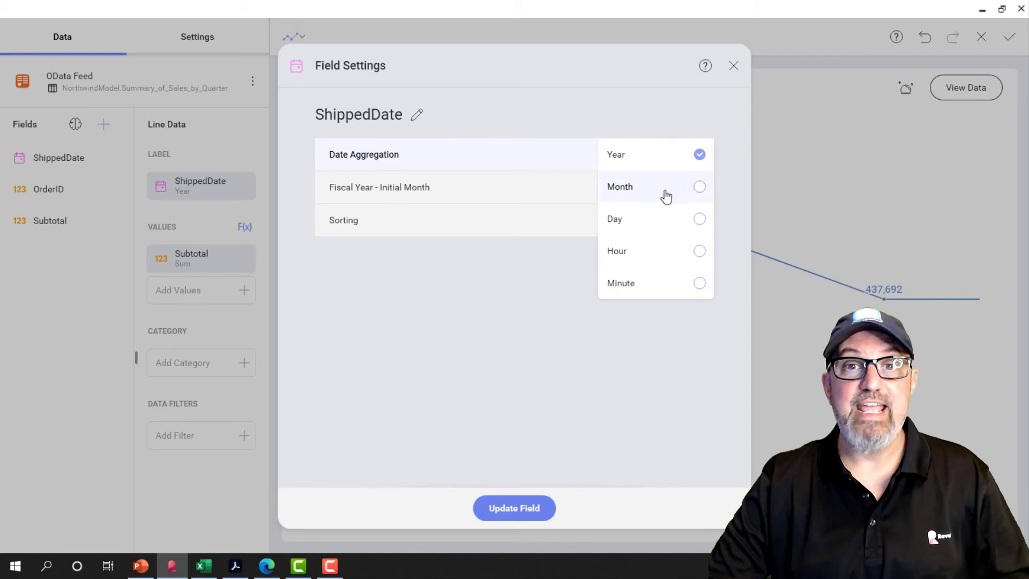
{"action": "left_click", "coordinate": [699, 193]}
{"action": "left_click", "coordinate": [500, 509]}
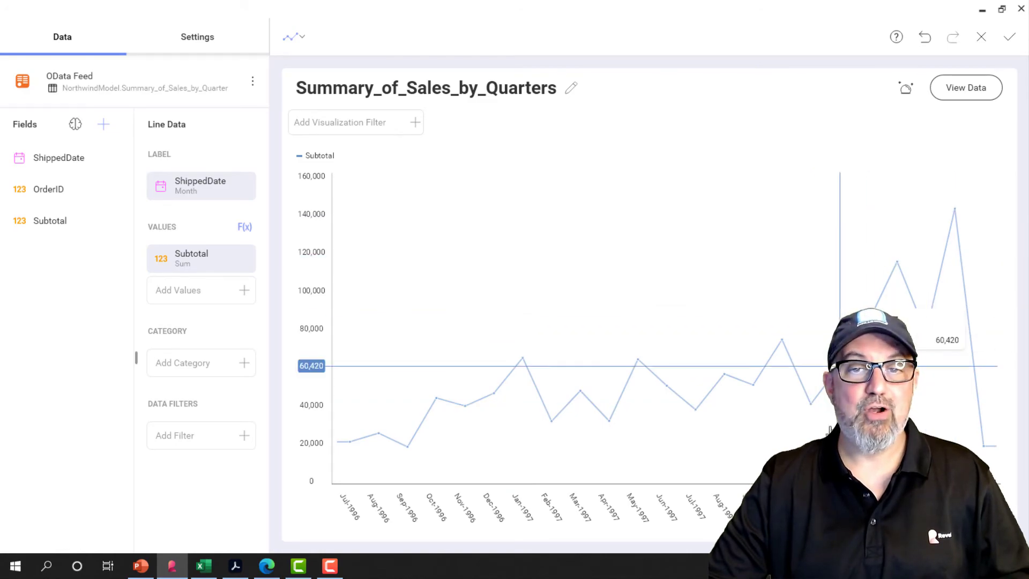
Replace the underscores in the line chart's title with spaces so it reads "Summary of Sales by Quarters".
{"action": "left_click", "coordinate": [571, 87]}
{"action": "left_click", "coordinate": [391, 145]}
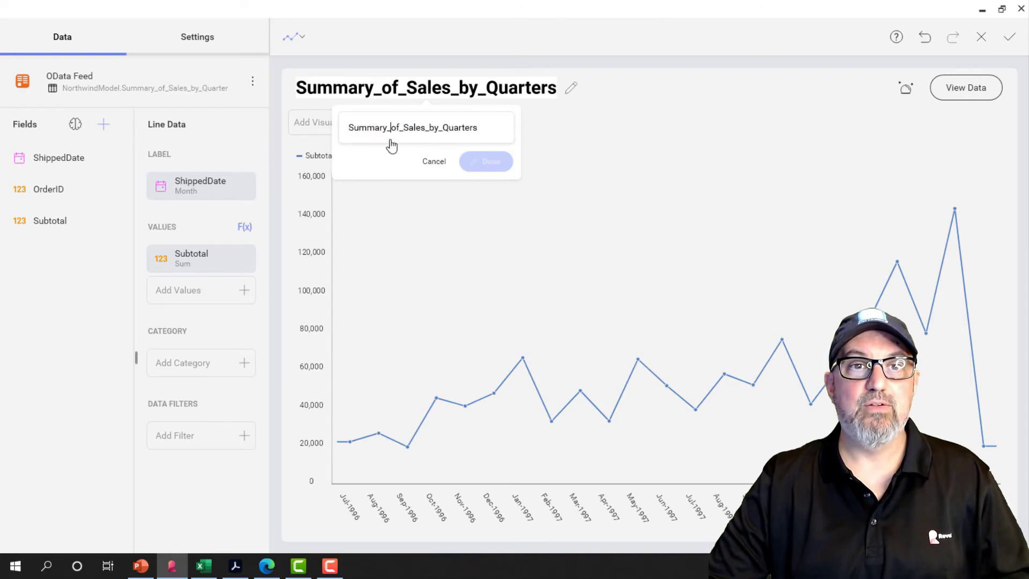
{"action": "key", "text": "BackSpace"}
{"action": "key", "text": "BackSpace"}
{"action": "key", "text": "BackSpace"}
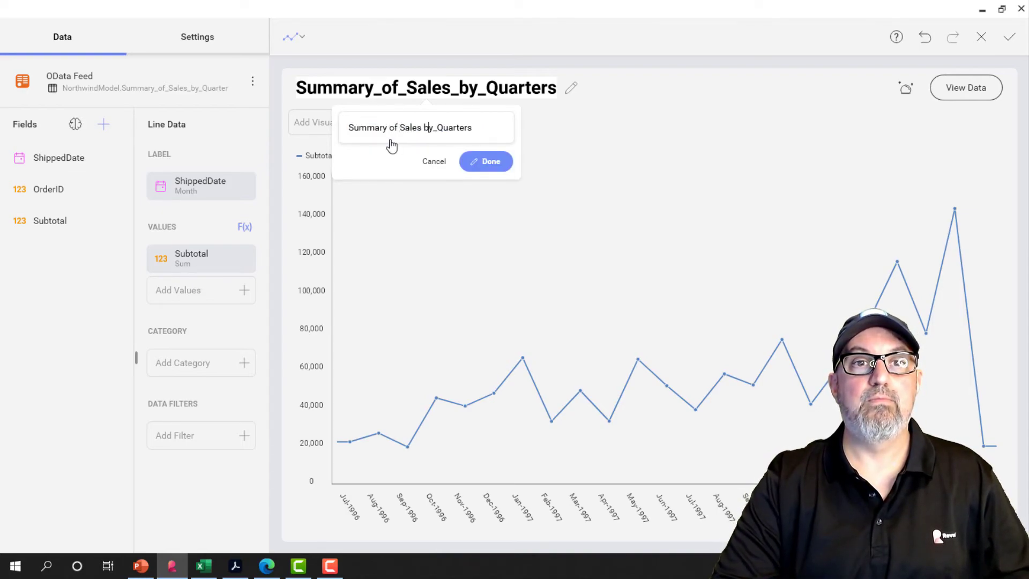
{"action": "key", "text": "BackSpace"}
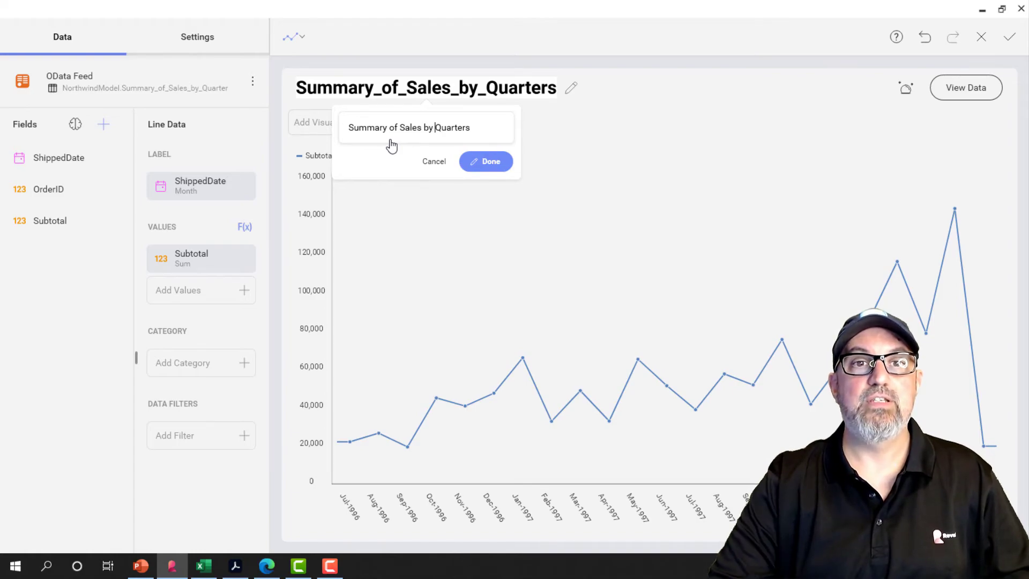
{"action": "left_click", "coordinate": [488, 162]}
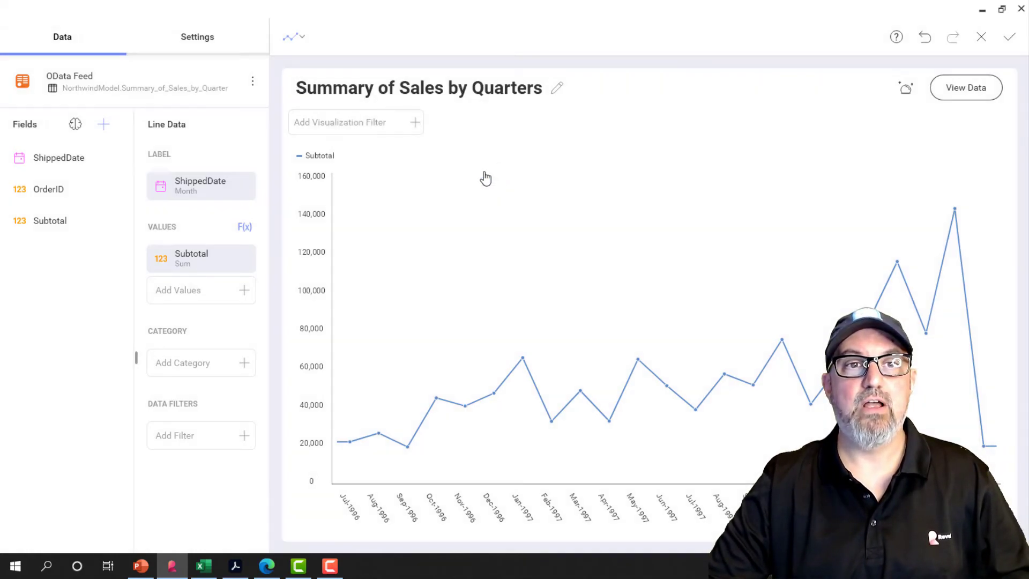
Hide the line chart's legend and set its start color to purple, accepting the visualization into the dashboard.
{"action": "left_click", "coordinate": [208, 40]}
{"action": "left_click", "coordinate": [253, 137]}
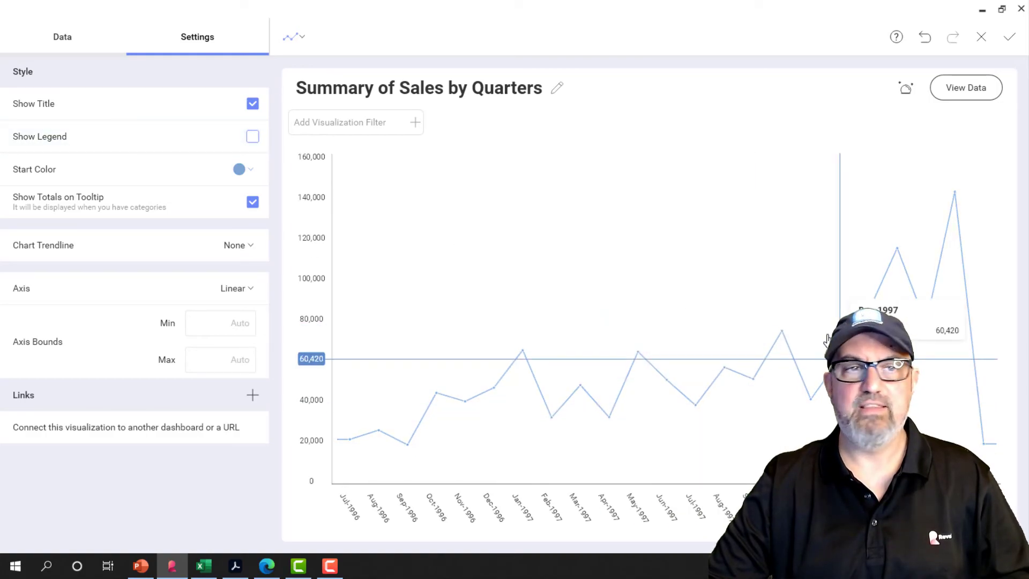
{"action": "left_click", "coordinate": [238, 169]}
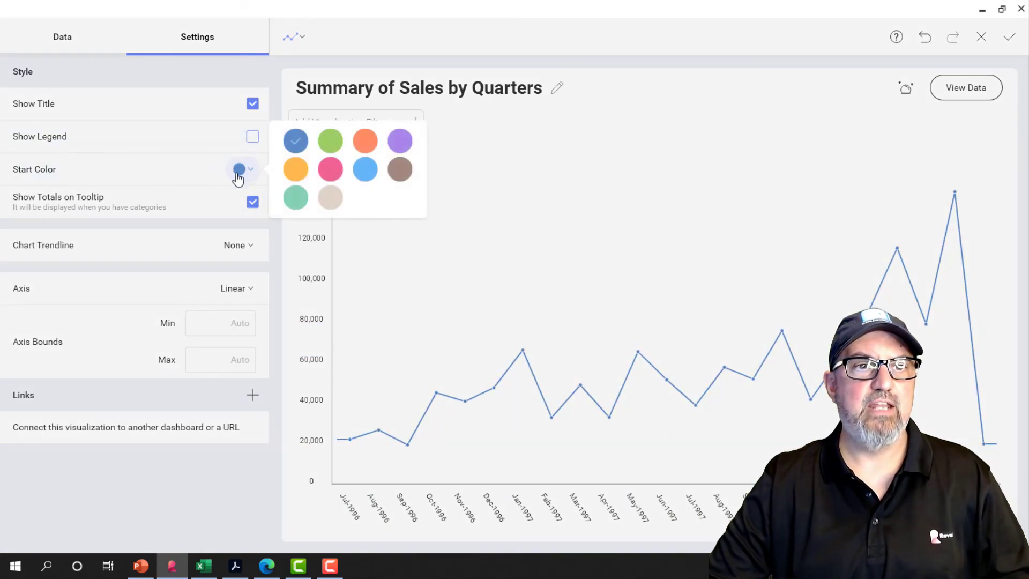
{"action": "left_click", "coordinate": [403, 141]}
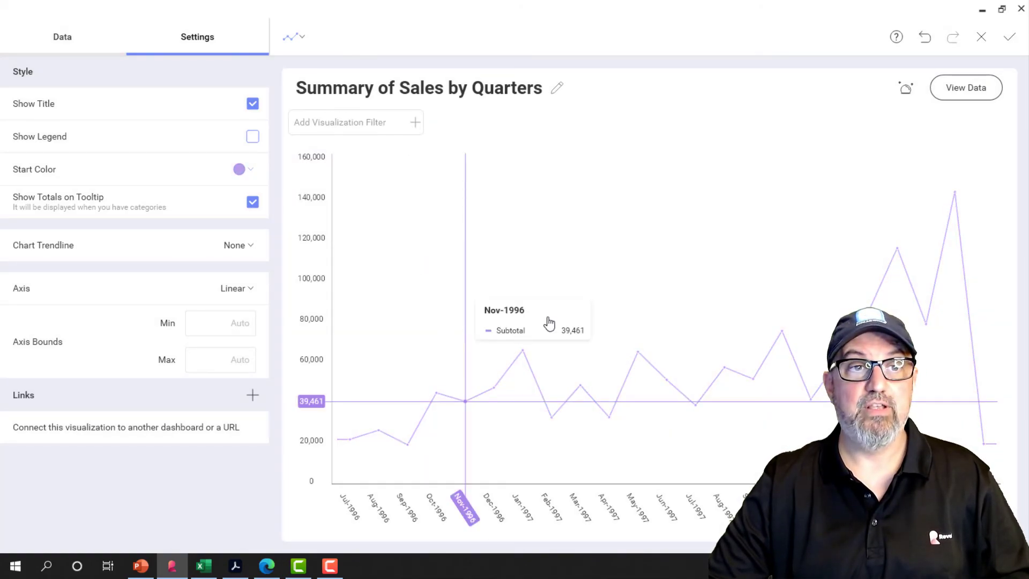
{"action": "left_click", "coordinate": [1007, 38]}
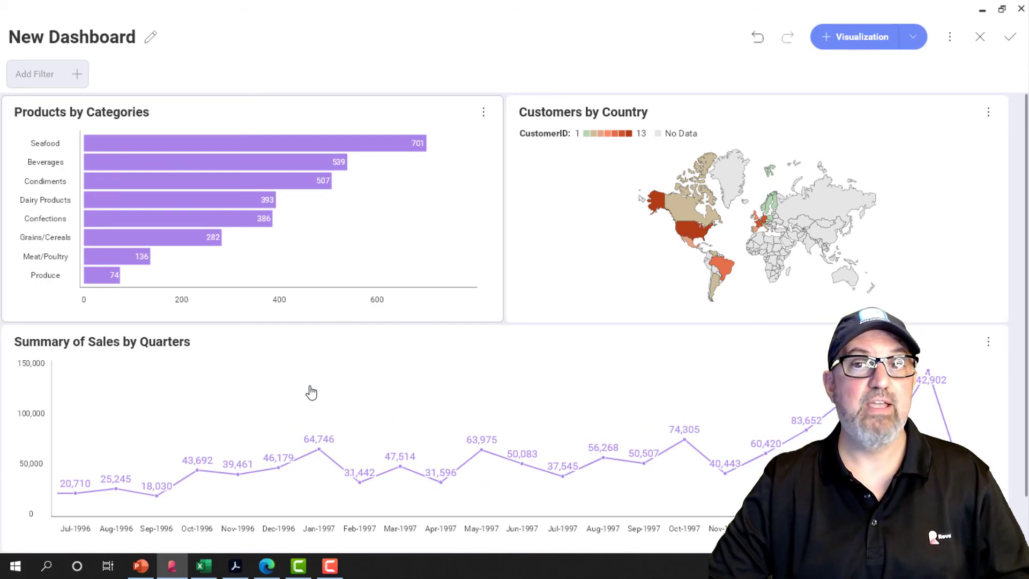
Rename the dashboard to "OData Sales Dashboard".
{"action": "left_click", "coordinate": [150, 45]}
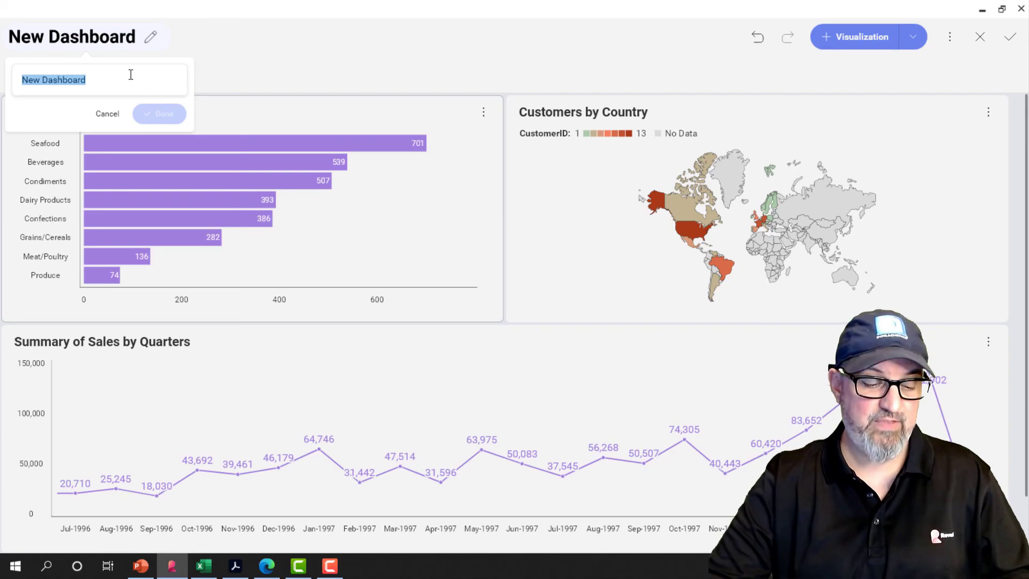
{"action": "type", "text": "OData Sales "}
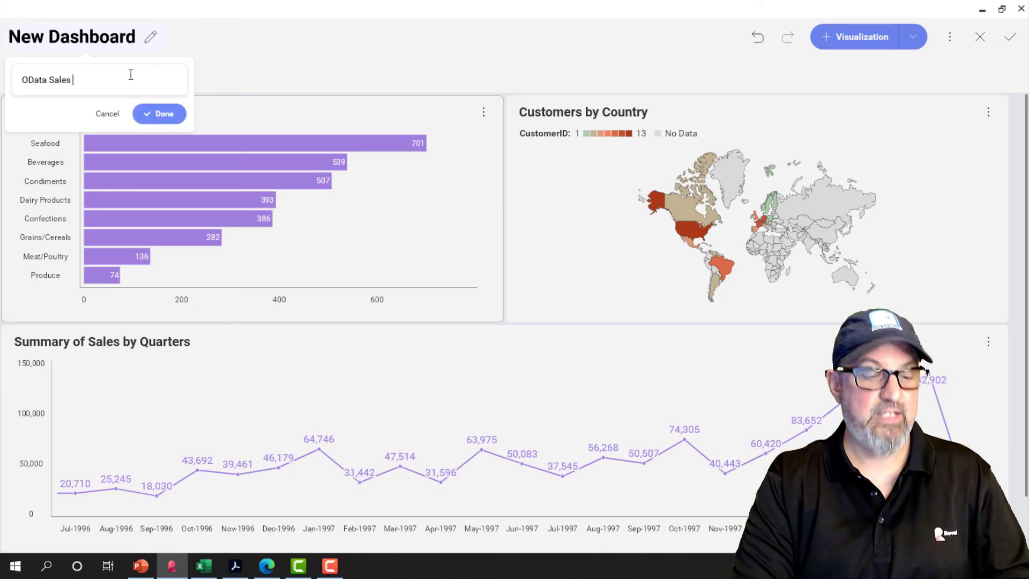
{"action": "type", "text": "Dashboard"}
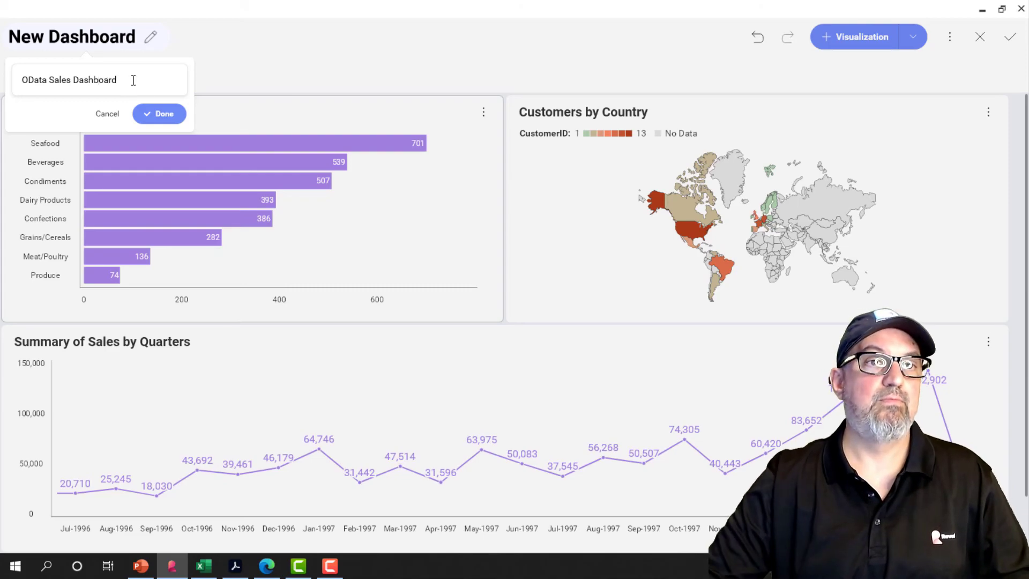
{"action": "left_click", "coordinate": [153, 114]}
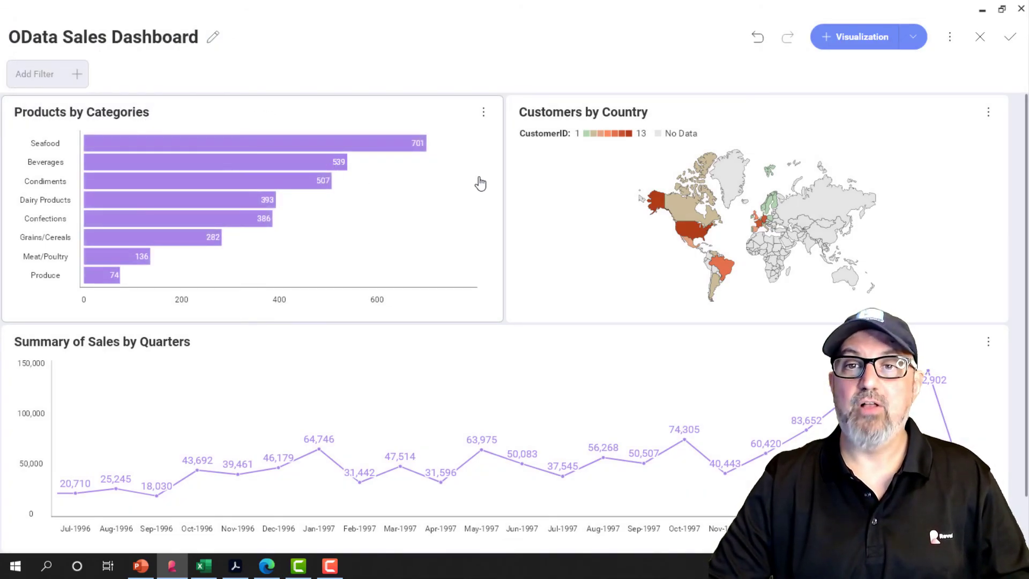